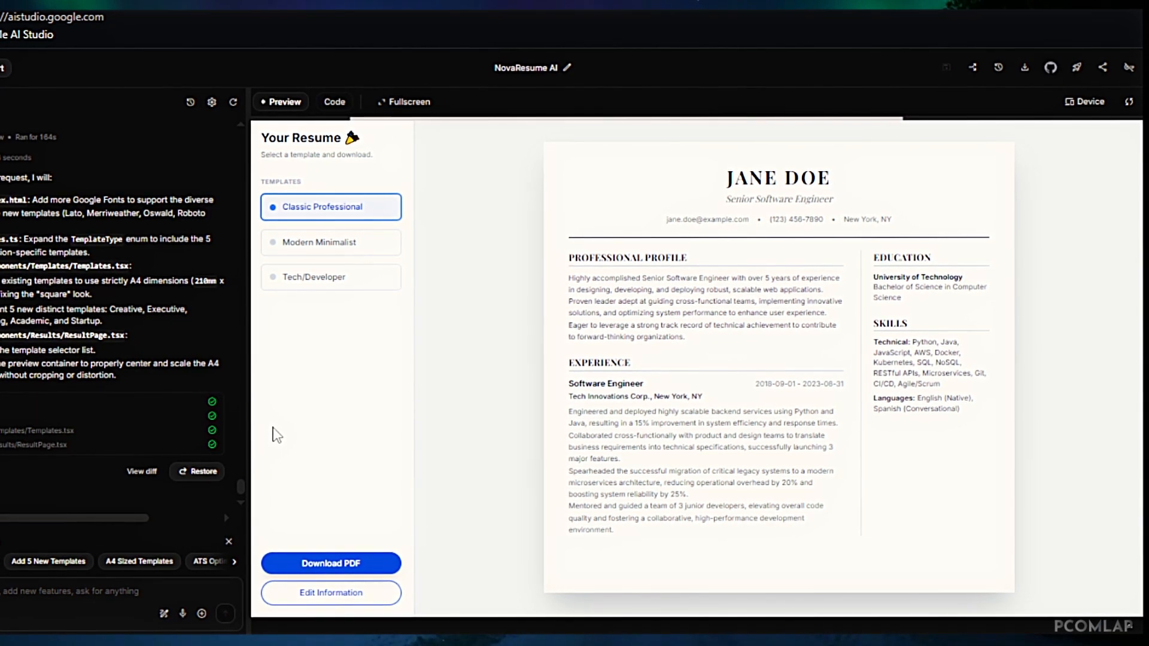
Advance through the NovaResume AI form sections and past Work Experience without adding a position
scroll(718, 419, "down", 5)
left_click(872, 553)
left_click(882, 530)
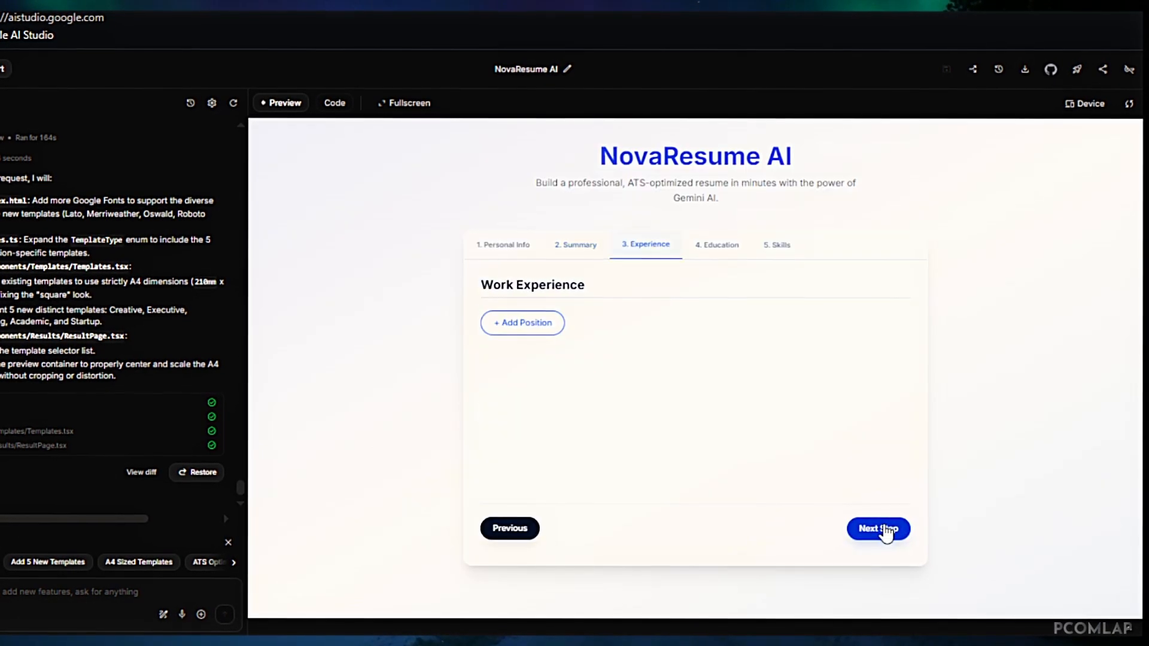
left_click(890, 530)
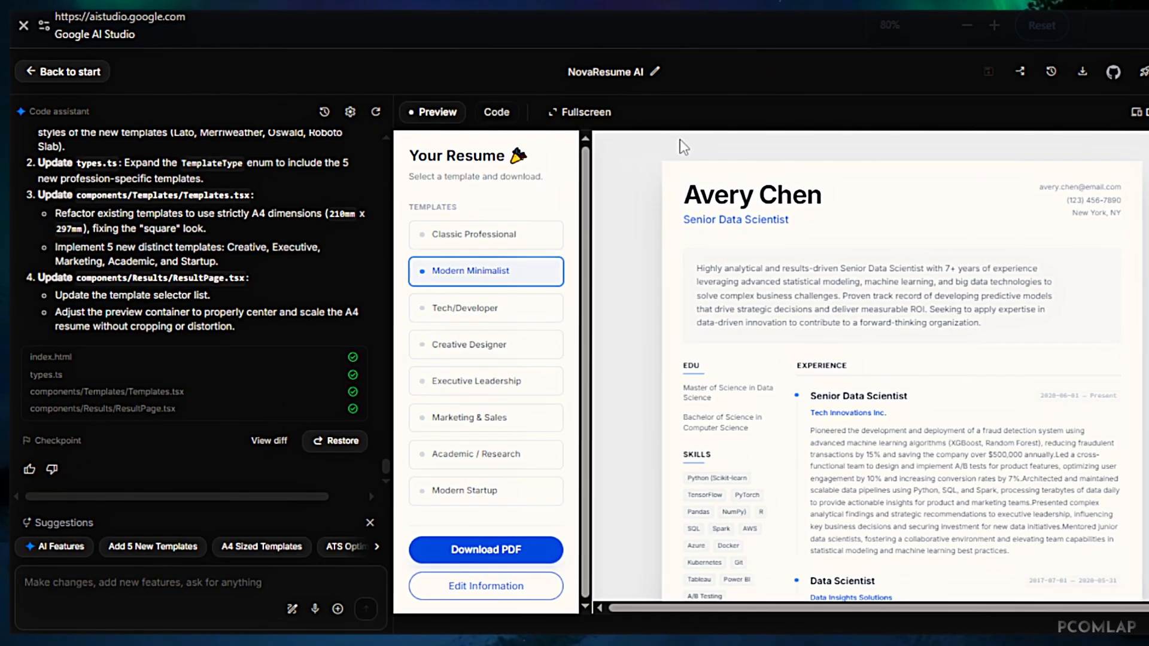
Preview the resume in fullscreen with the Tech/Developer, Creative Designer, Executive Leadership, Marketing & Sales, Academic / Research and Modern Startup templates
left_click(580, 112)
left_click(90, 261)
left_click(136, 294)
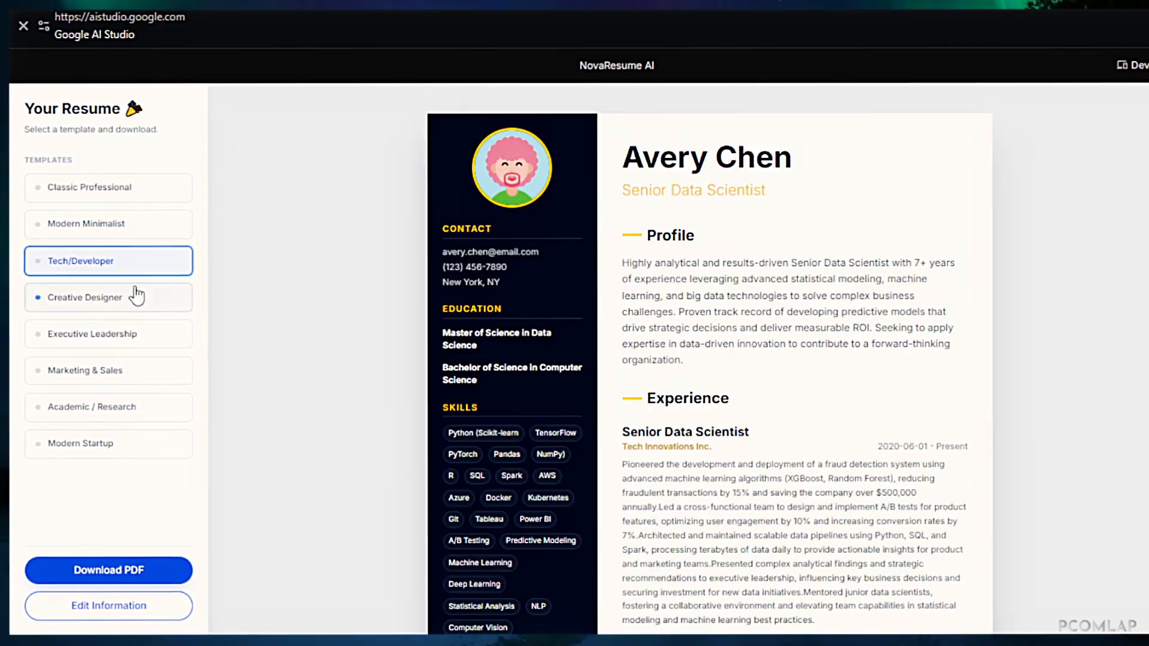
left_click(90, 334)
left_click(96, 371)
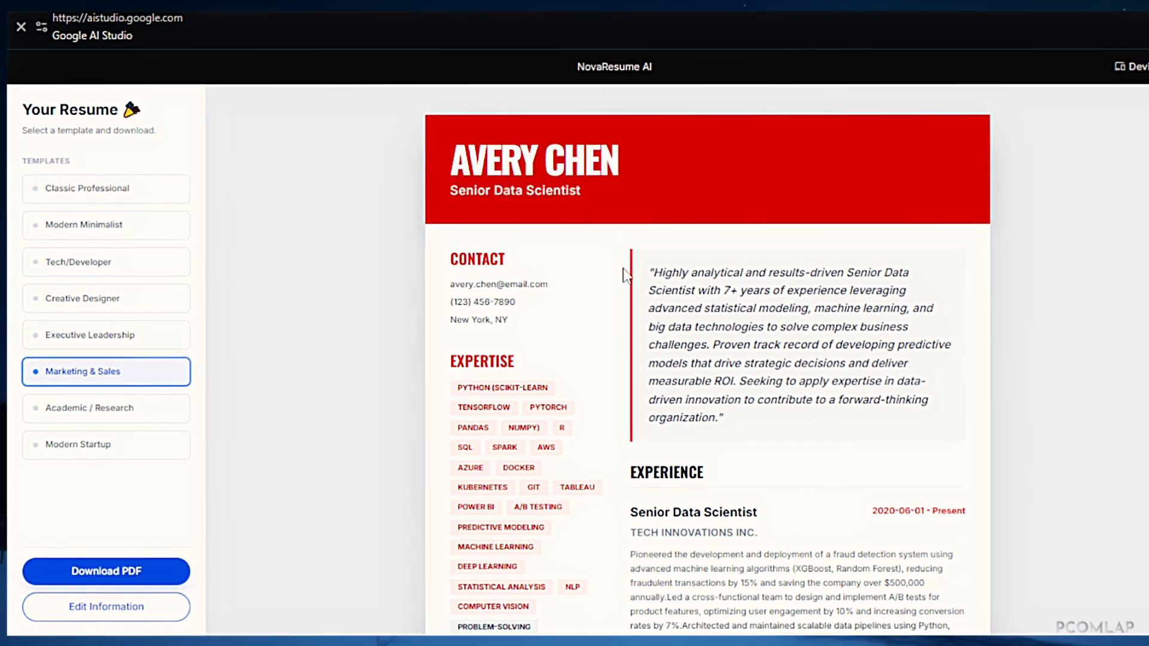
left_click(119, 408)
left_click(120, 444)
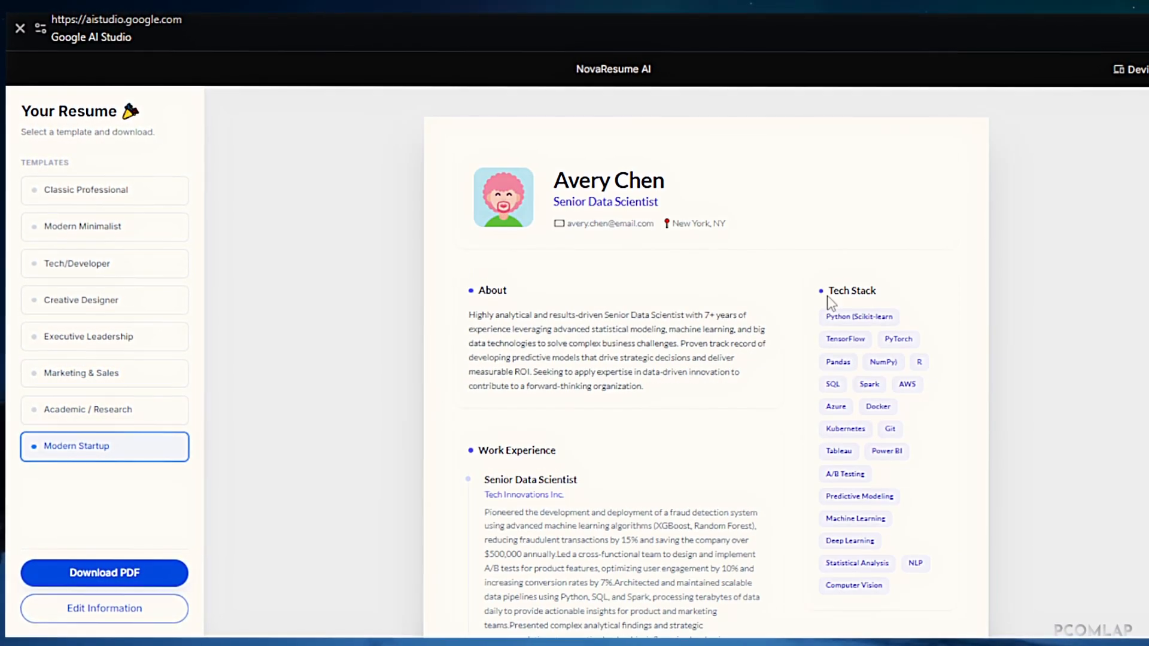
Review the downloaded resume PDF and the resume preview in the Tech/Developer and Classic Professional templates
left_click(104, 262)
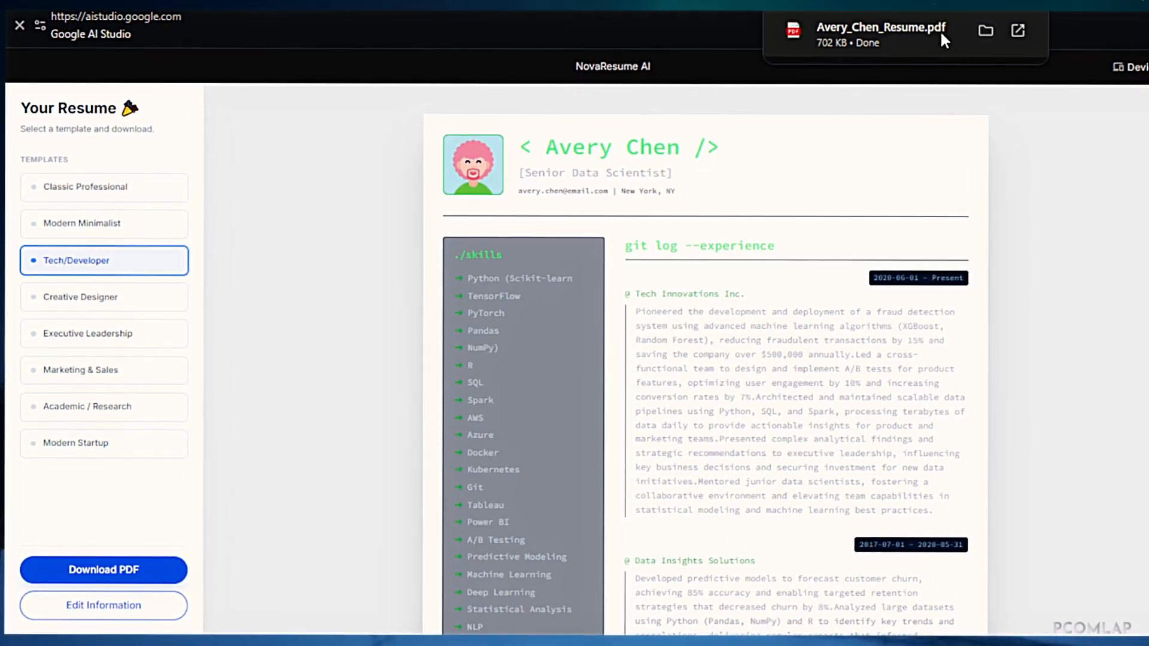
left_click(880, 30)
scroll(897, 285, "down", 10)
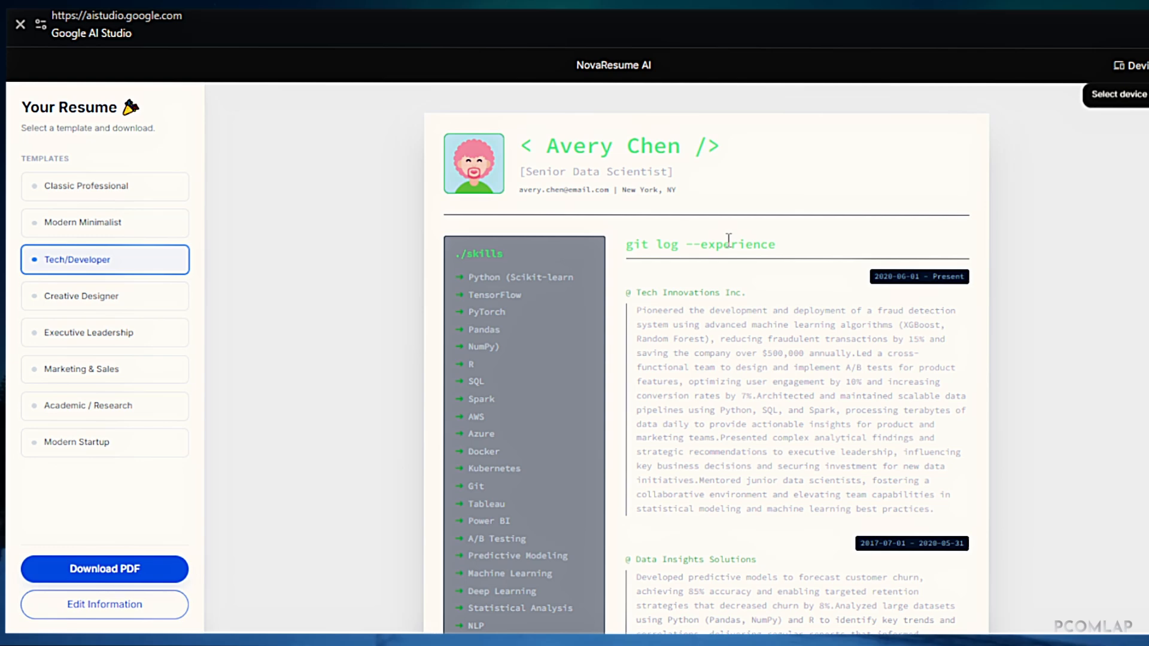
scroll(706, 359, "down", 5)
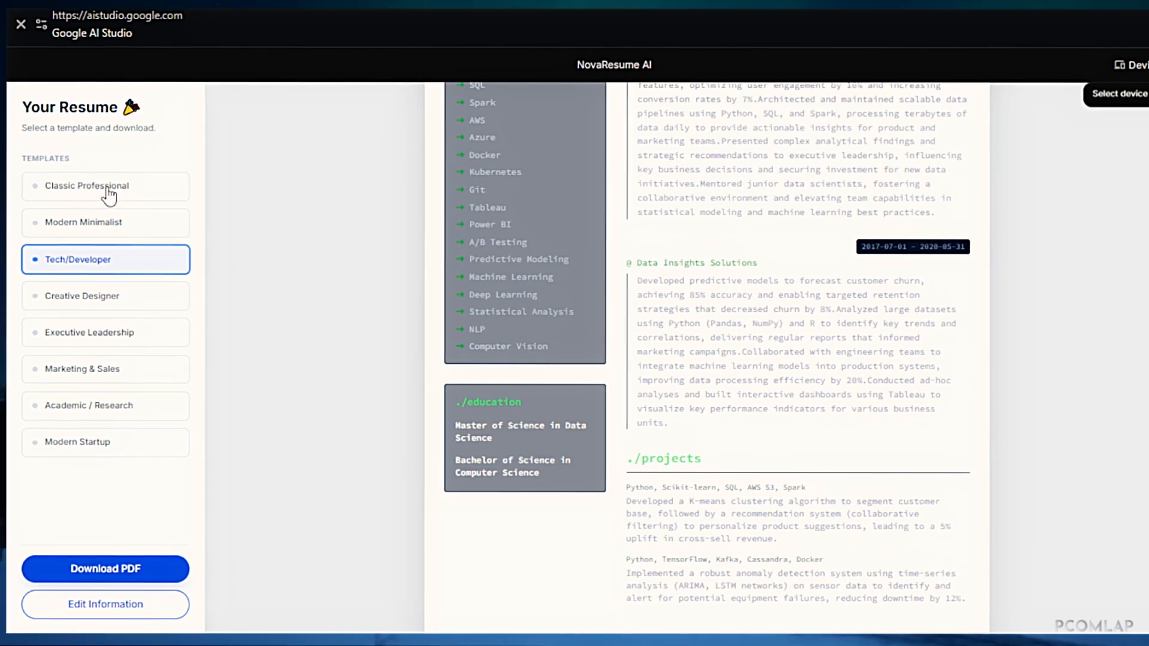
left_click(108, 190)
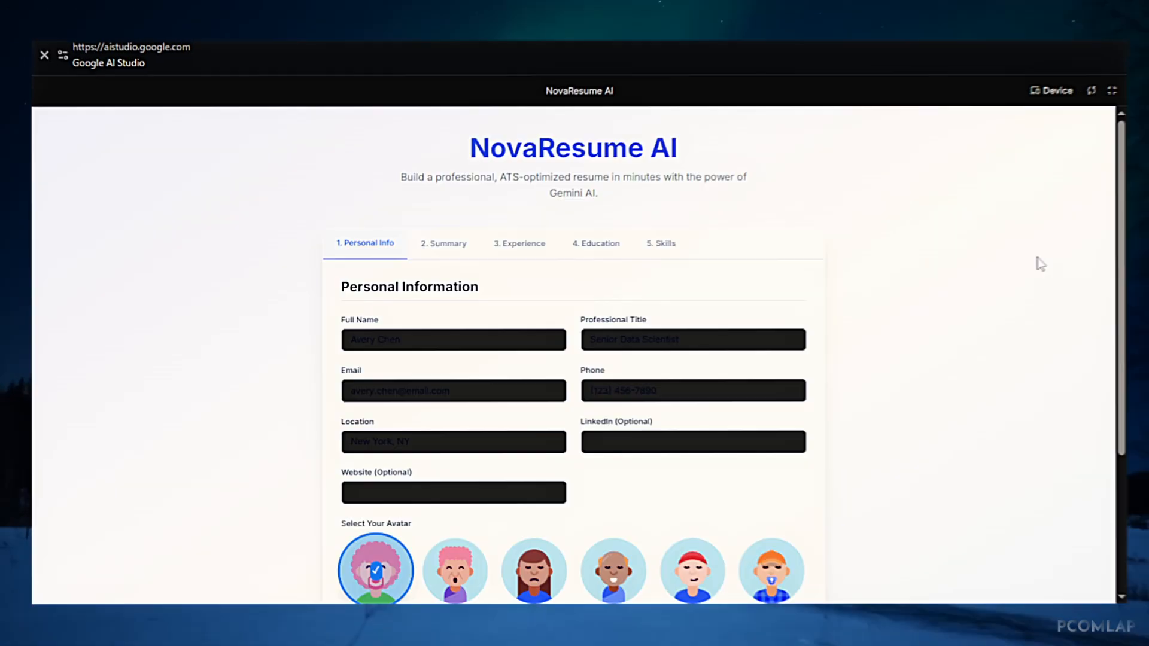
Look over the Personal Information form down to the avatar choices and leave the fullscreen preview
scroll(1038, 261, "down", 5)
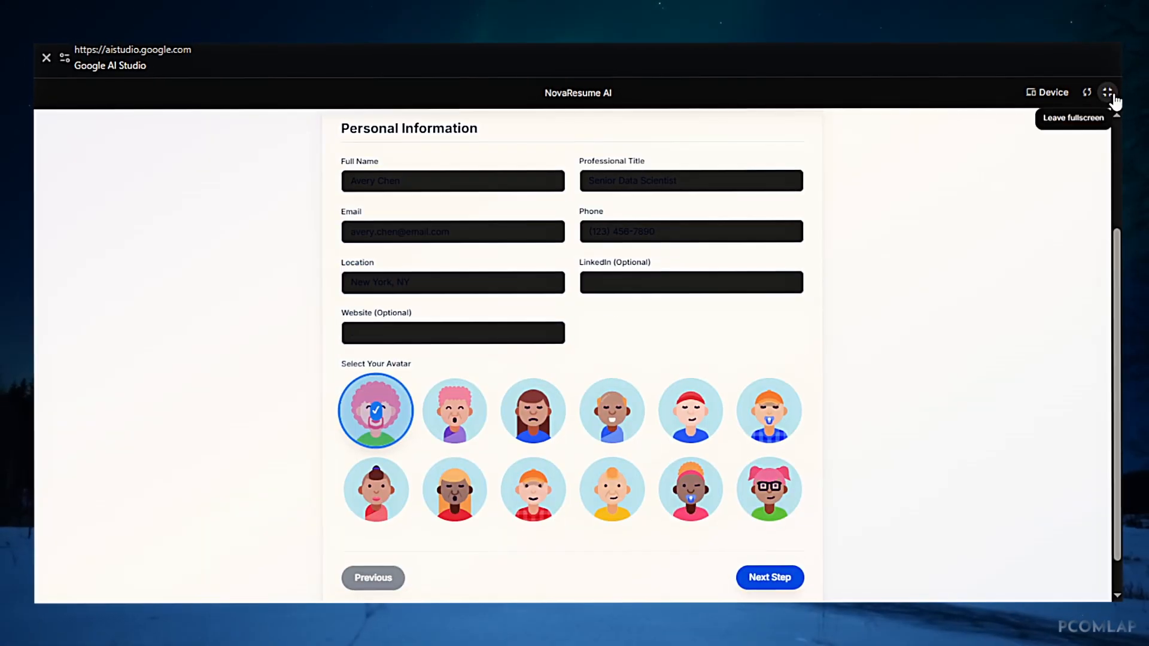
left_click(1115, 98)
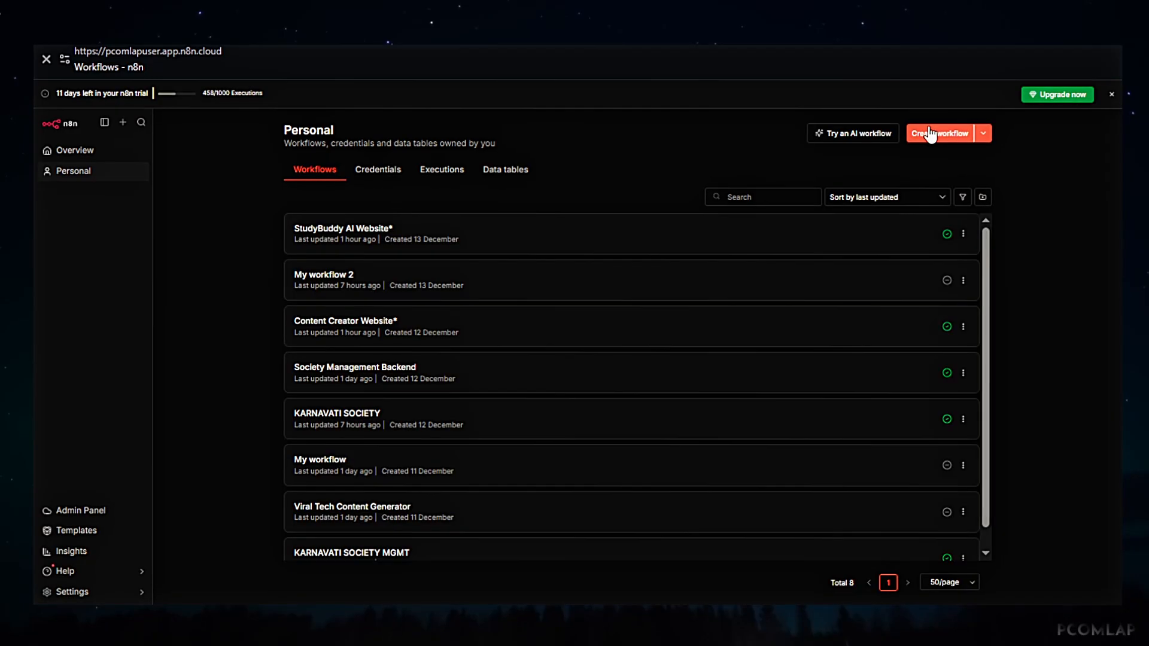
Switch to n8n, create a new workflow and add a Webhook trigger as its first node
left_click(673, 247)
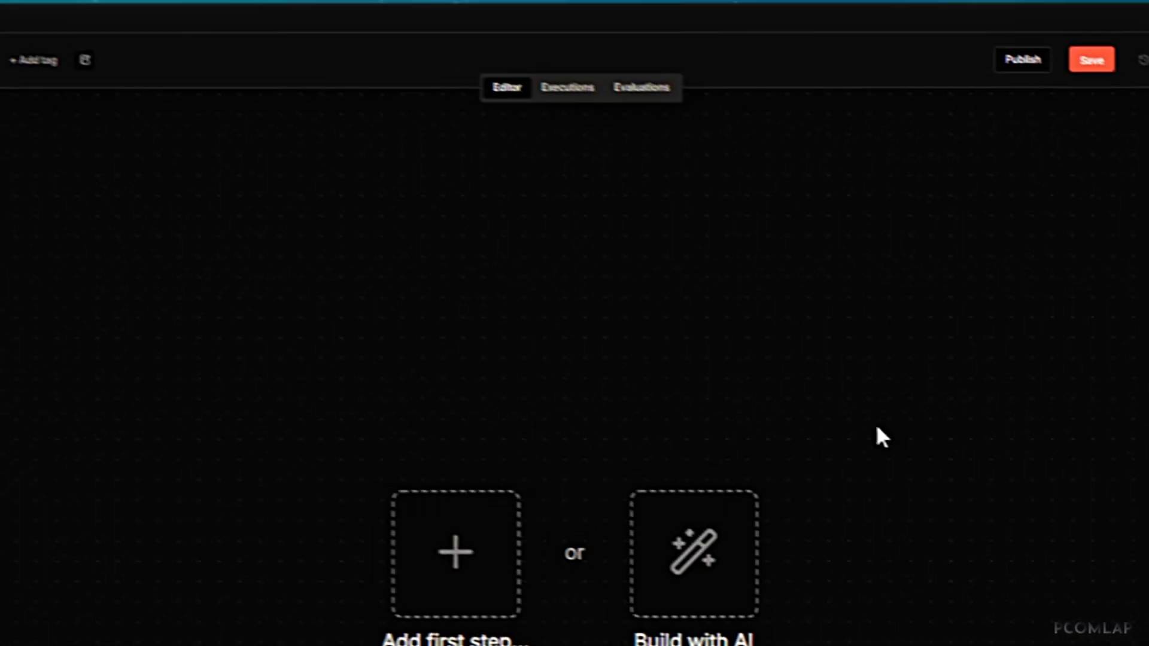
left_click(491, 561)
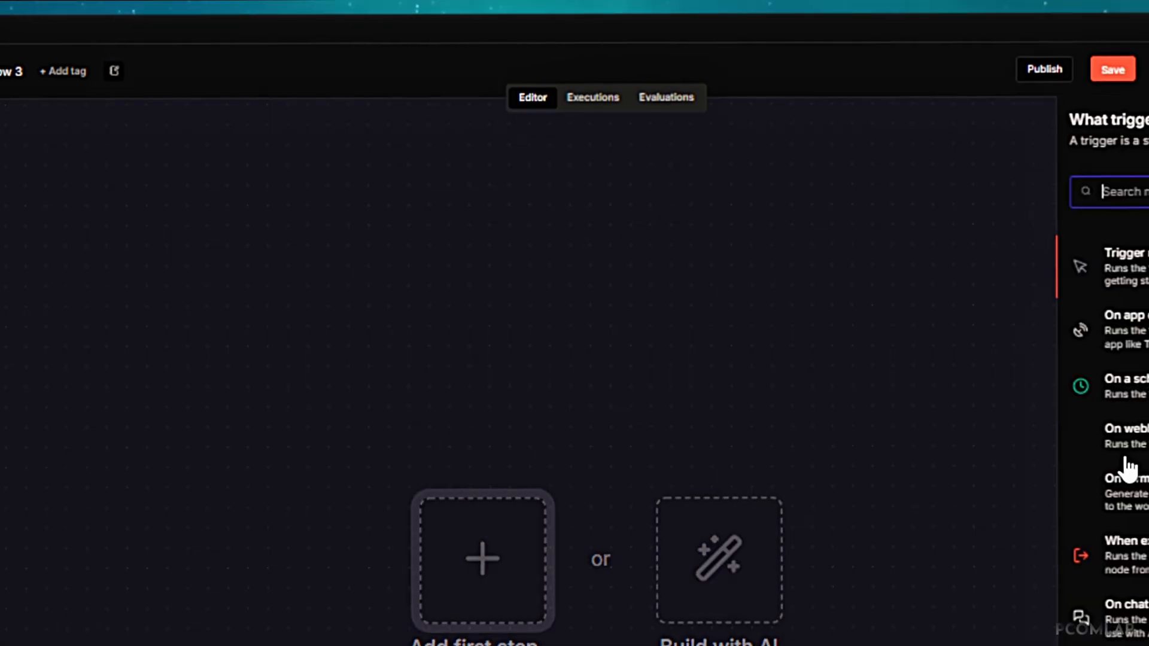
type("web")
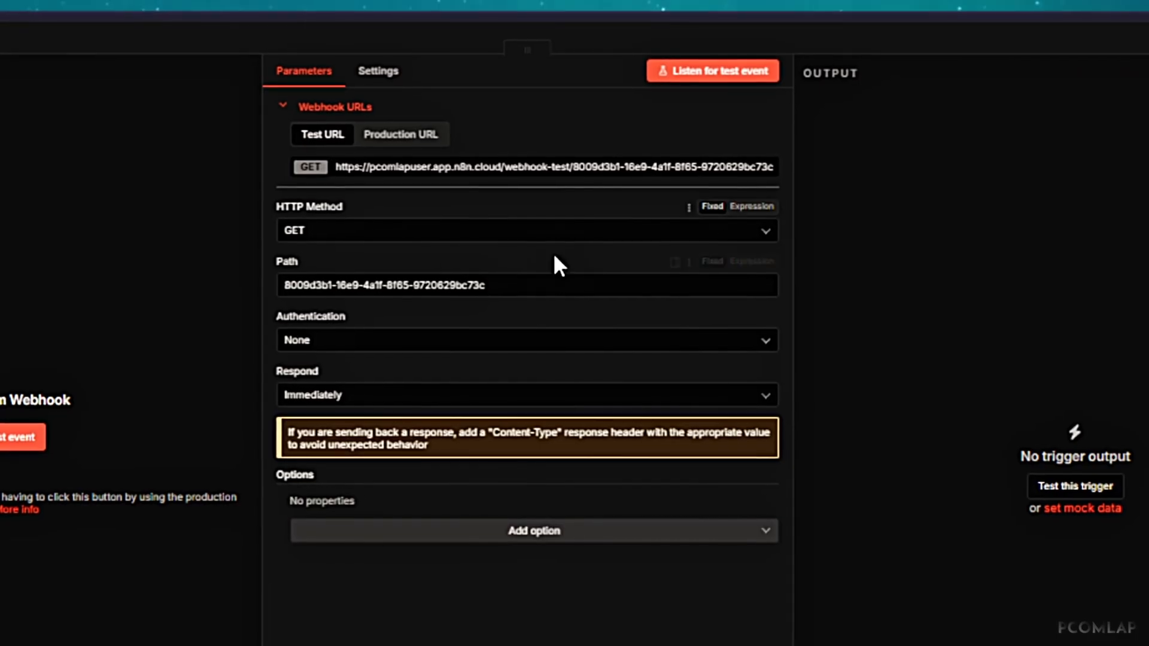
Configure the Webhook node with path resume-builder, HTTP method POST and the response option Using 'Respond to Webhook' Node
triple_click(526, 284)
type("resume-builder")
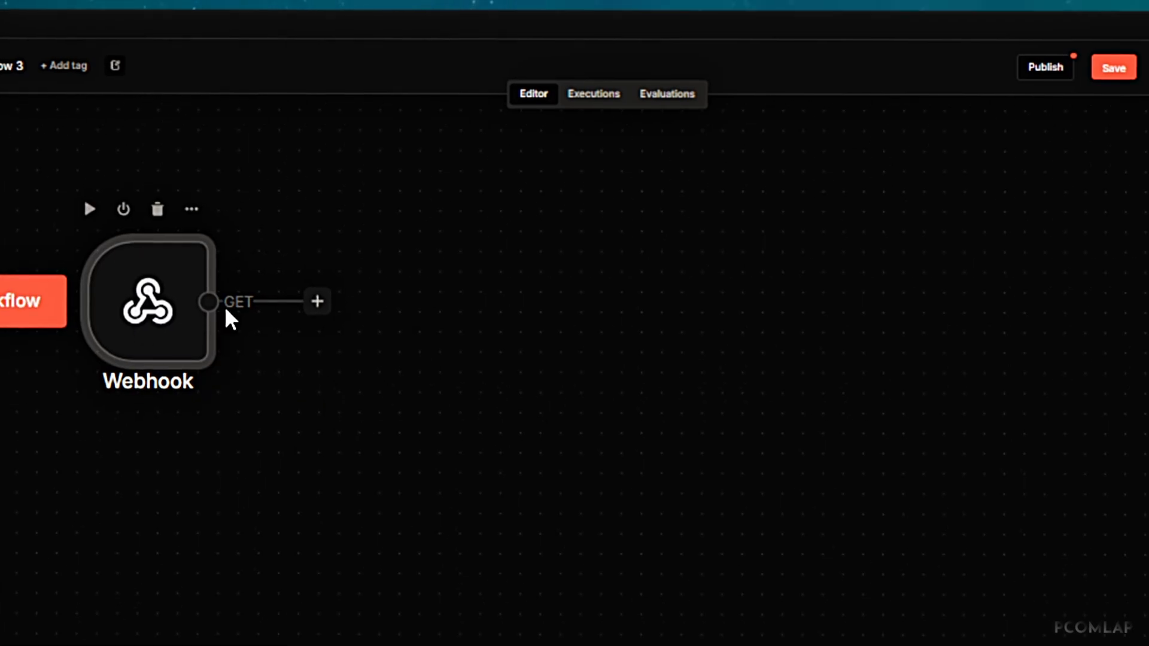
double_click(153, 302)
left_click(364, 230)
left_click(302, 387)
left_click(347, 395)
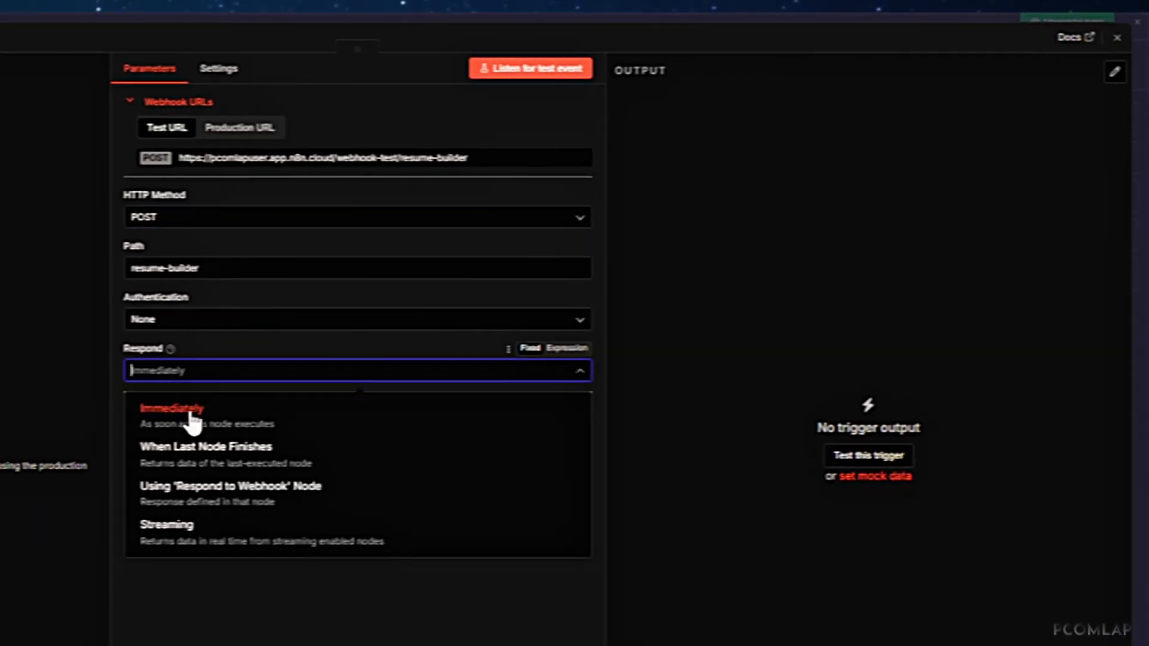
left_click(458, 546)
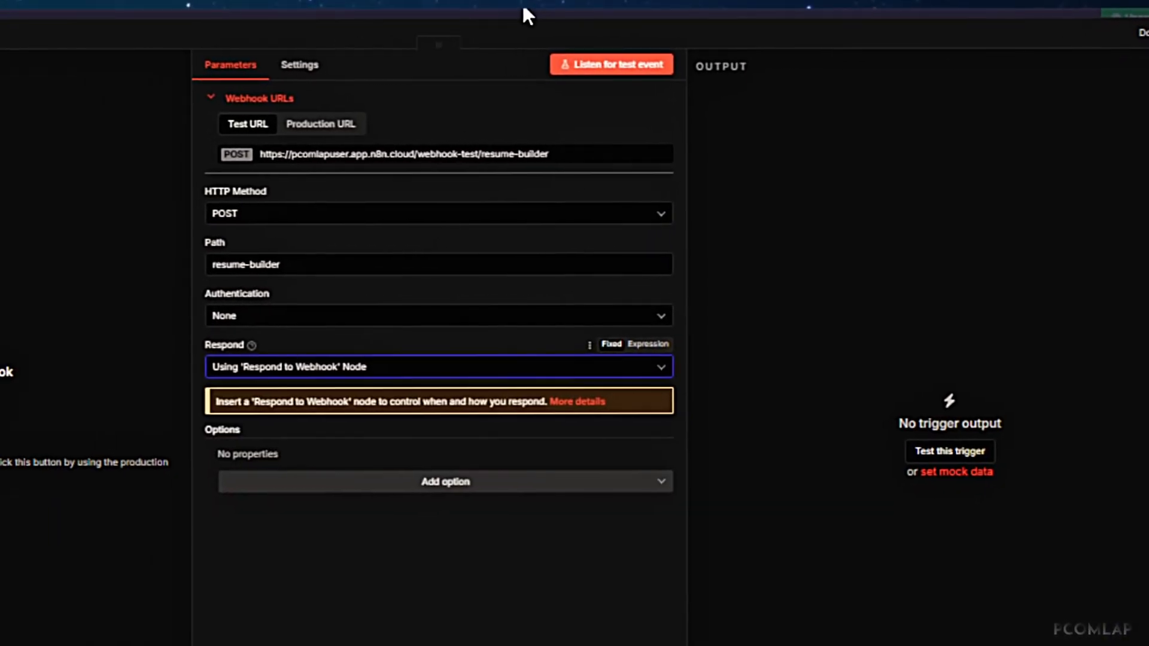
left_click(523, 9)
Add an AI Agent node after the Webhook and attach a Google Gemini Chat Model to it
left_click(254, 279)
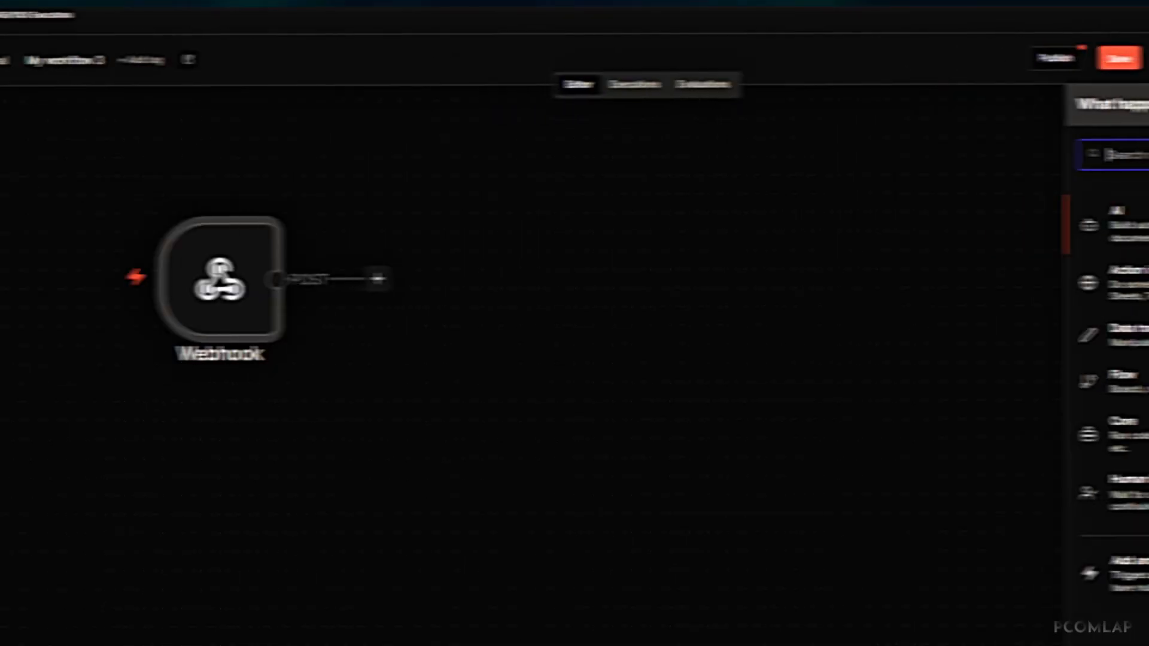
left_click(1125, 222)
left_click(1130, 314)
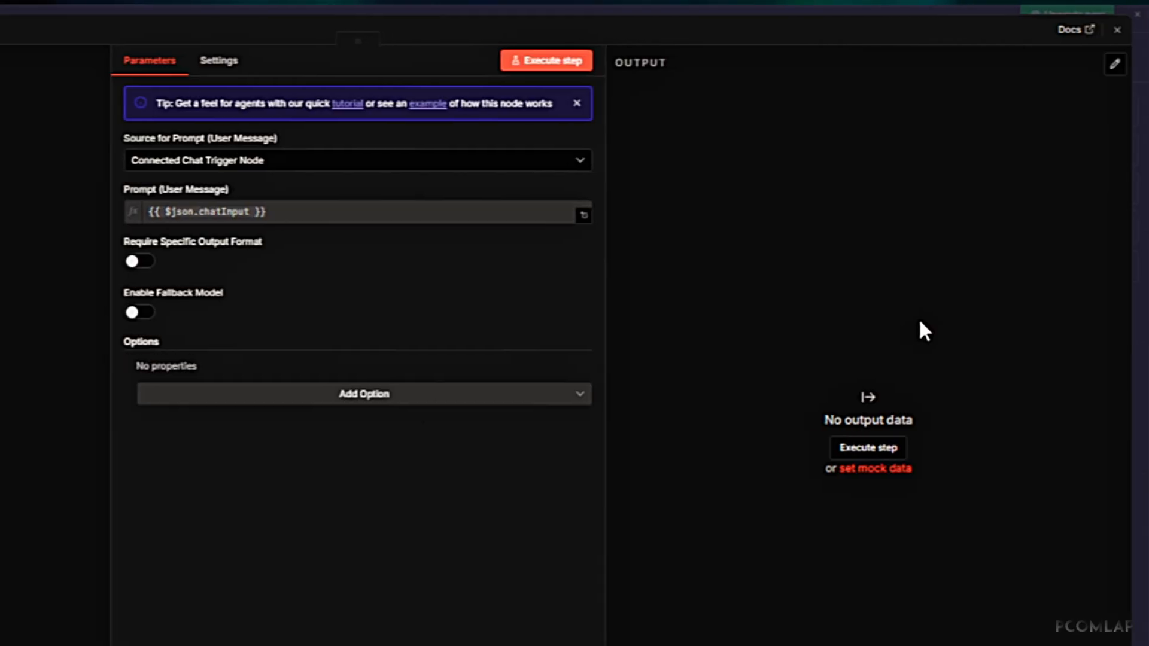
key("Escape")
left_click(223, 410)
left_click(916, 508)
left_click(502, 8)
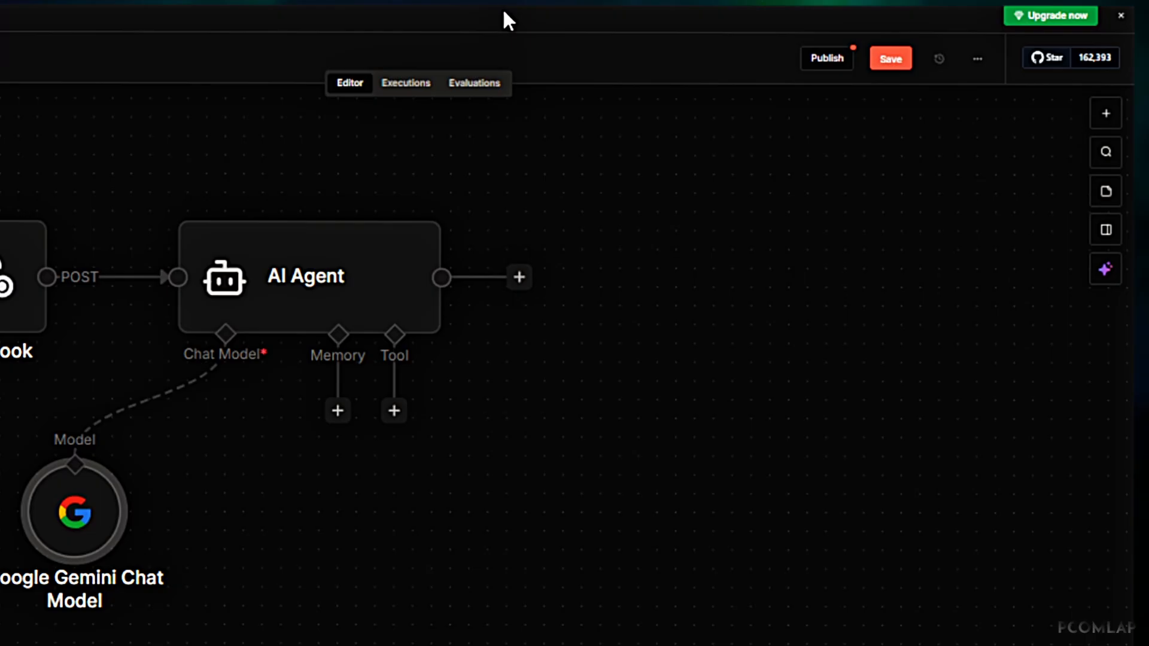
Add a Code in JavaScript node after the AI Agent and open the node search for its following node
scroll(490, 342, "down", 3)
left_click(307, 275)
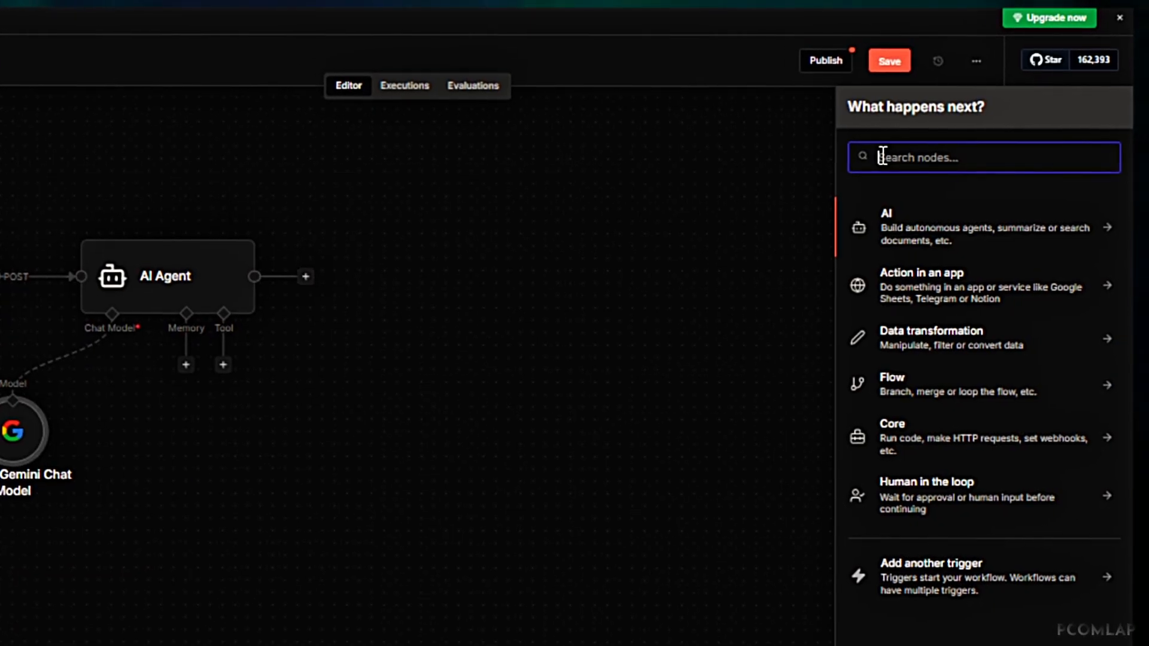
type("code")
key("Return")
left_click(884, 252)
left_click(587, 17)
left_click(477, 275)
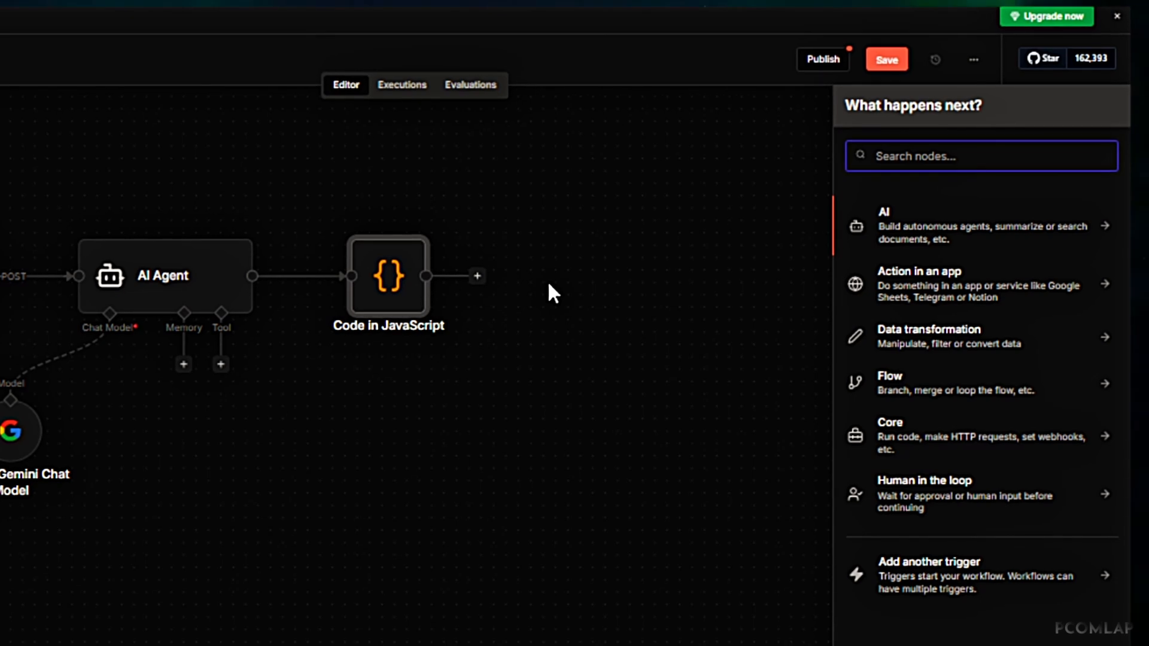
type("sheet")
left_click(879, 317)
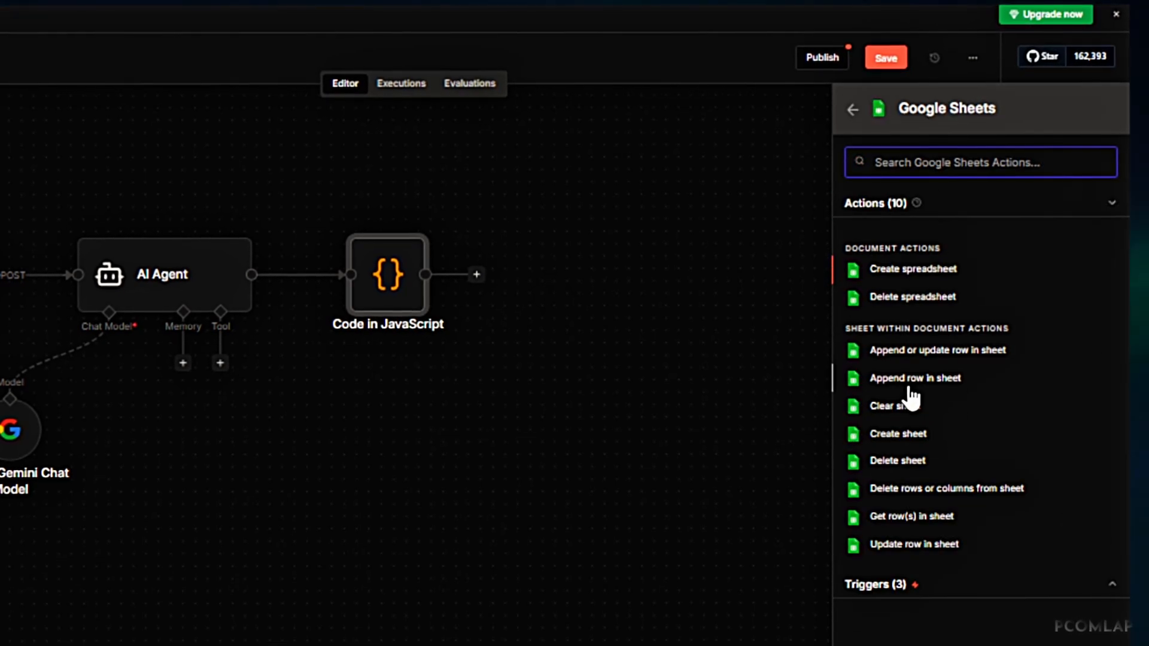
left_click(852, 109)
Add a Respond to Webhook node after the JavaScript code node and set it to respond with JSON
key("ctrl+a")
type("web")
left_click(886, 472)
left_click(335, 165)
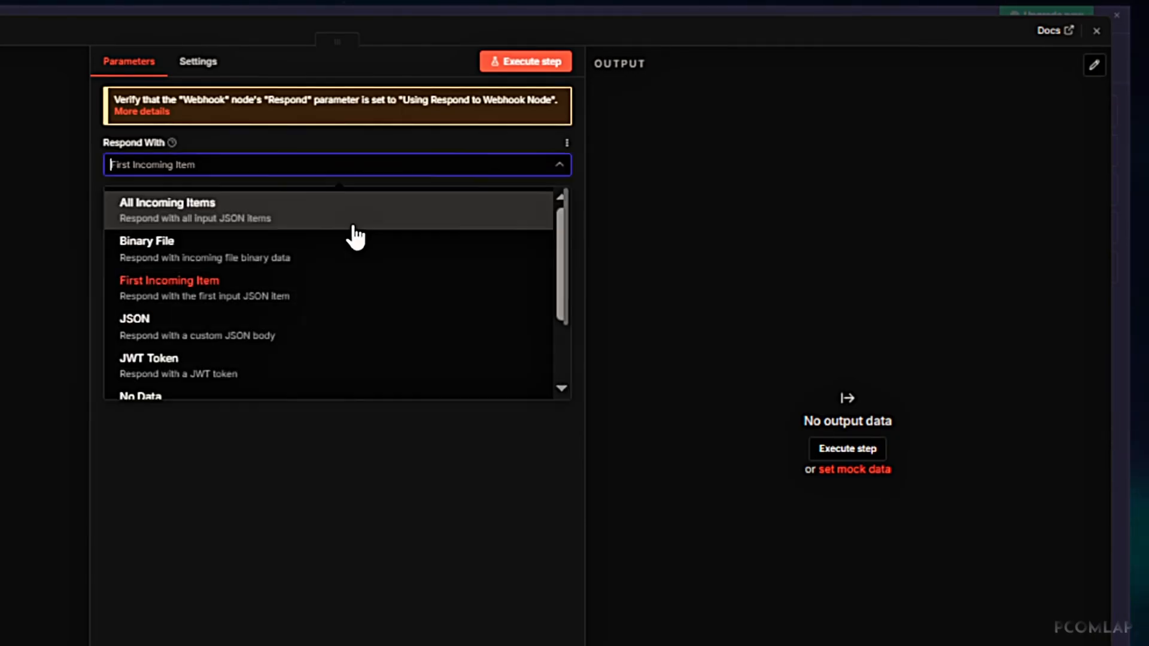
left_click(353, 326)
left_click(610, 46)
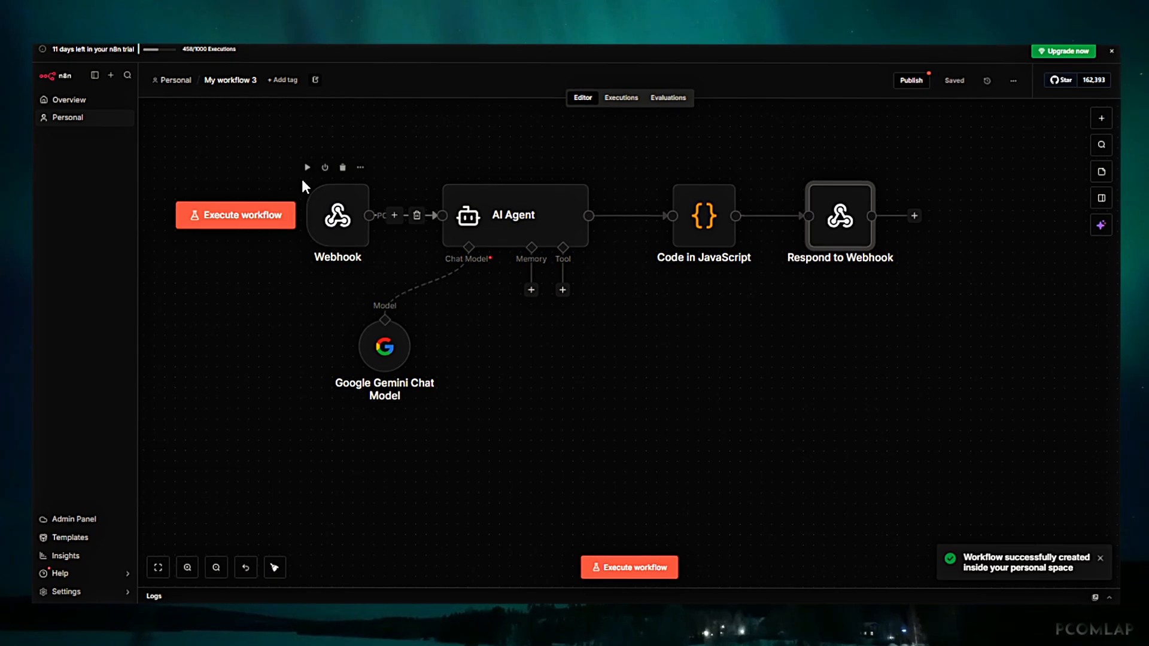
Rename the workflow as Resume builder
left_click(234, 80)
type("Resume builder")
key("Return")
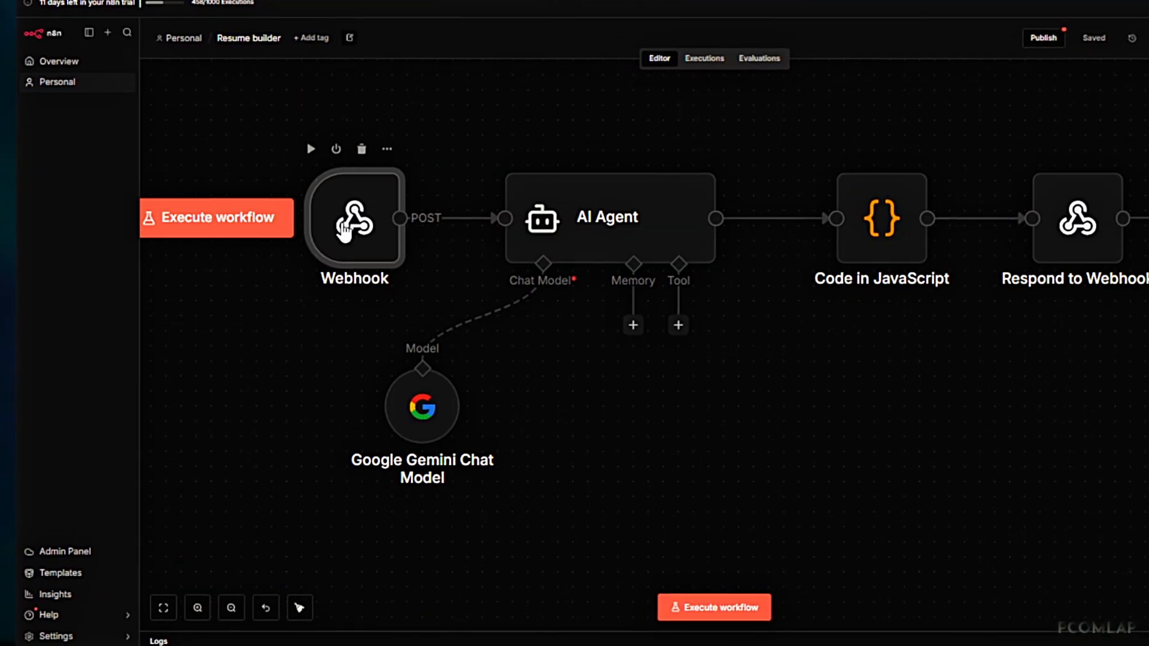
Copy the Webhook node's production URL and paste it into the code assistant prompt in Google AI Studio, followed by a new line
double_click(344, 229)
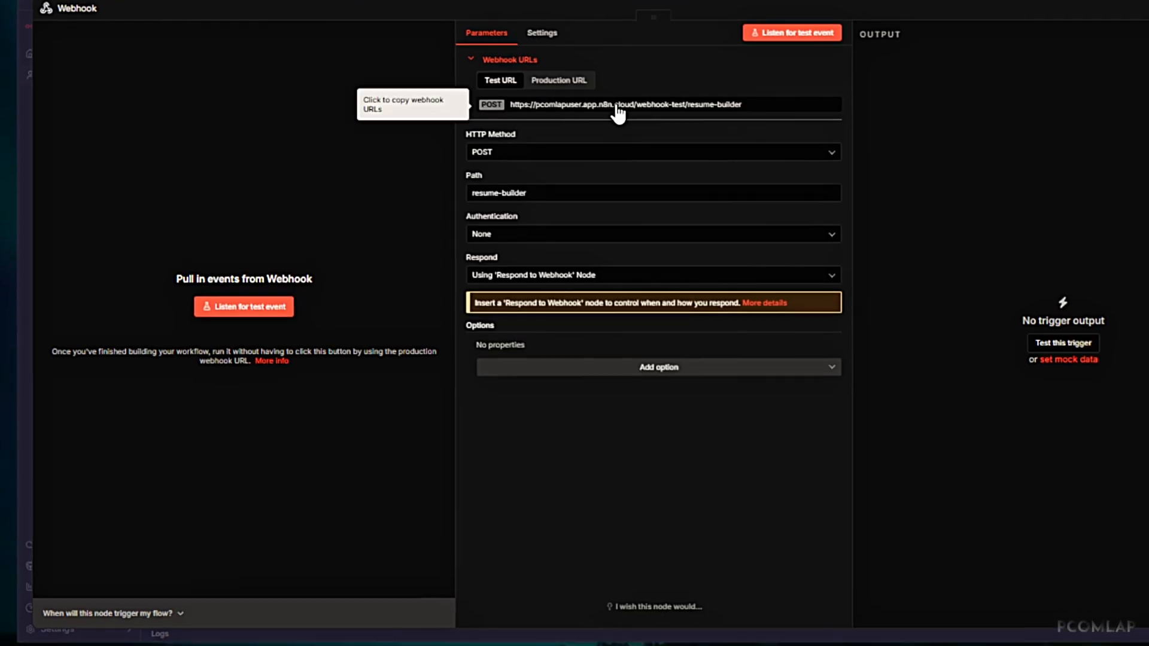
left_click(611, 103)
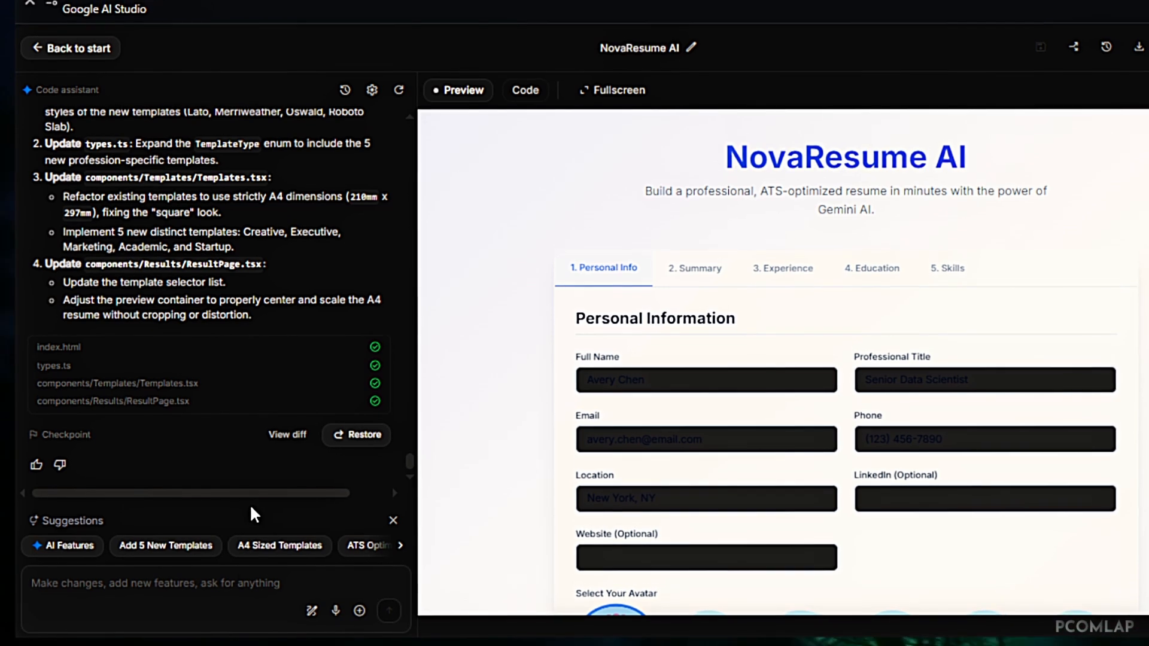
key("ctrl+v")
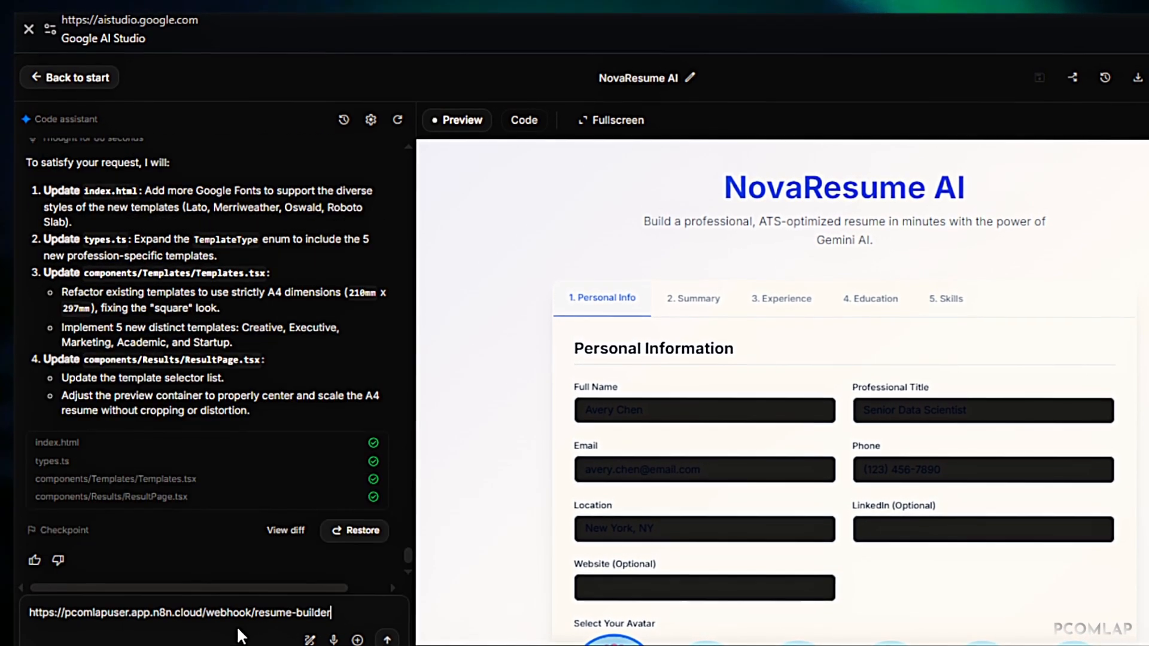
key("shift+Return")
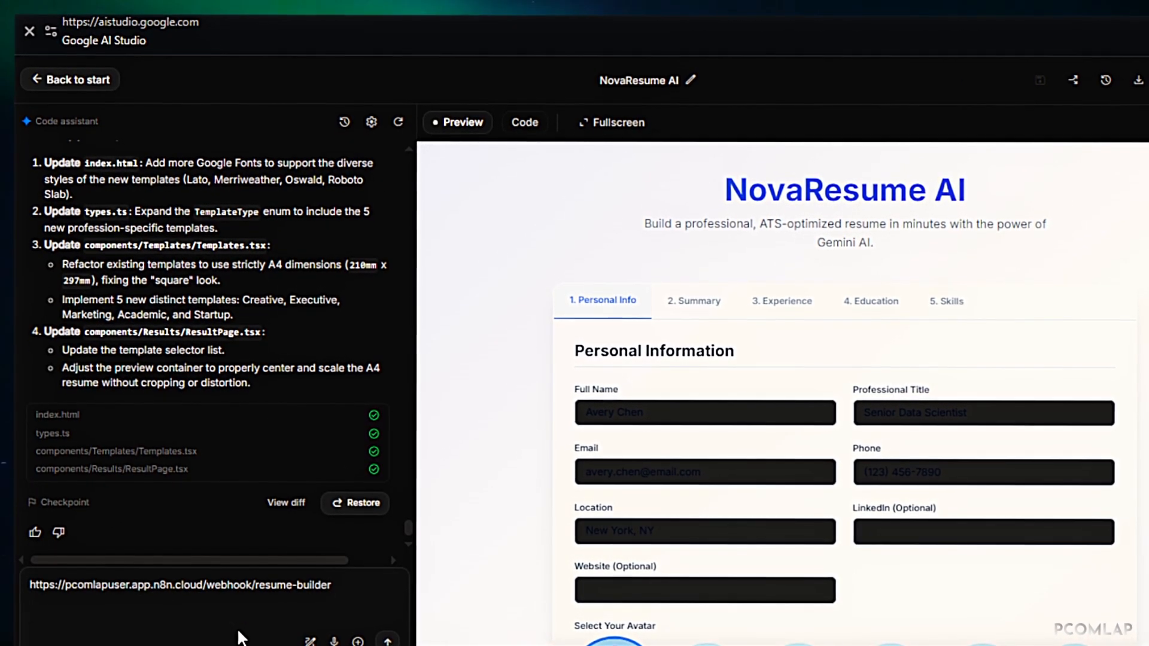
Copy all the nodes of the n8n workflow and paste their JSON below the webhook URL in the AI Studio prompt
key("alt+Tab")
key("Escape")
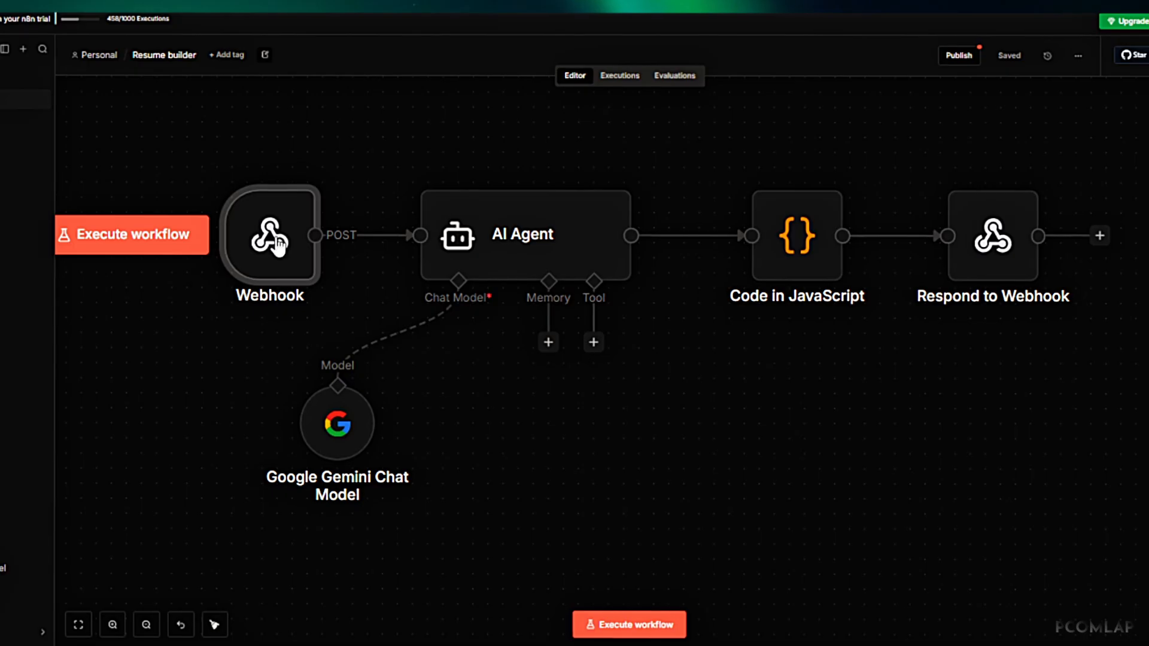
left_click_drag(189, 204, 1051, 492)
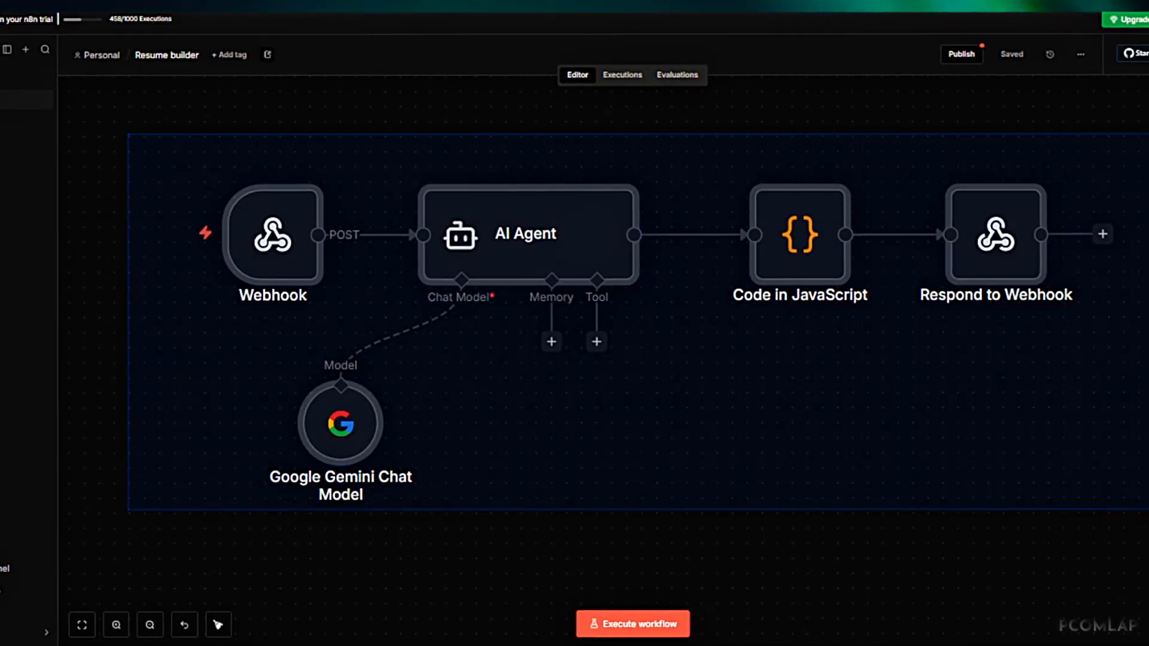
left_click(838, 303)
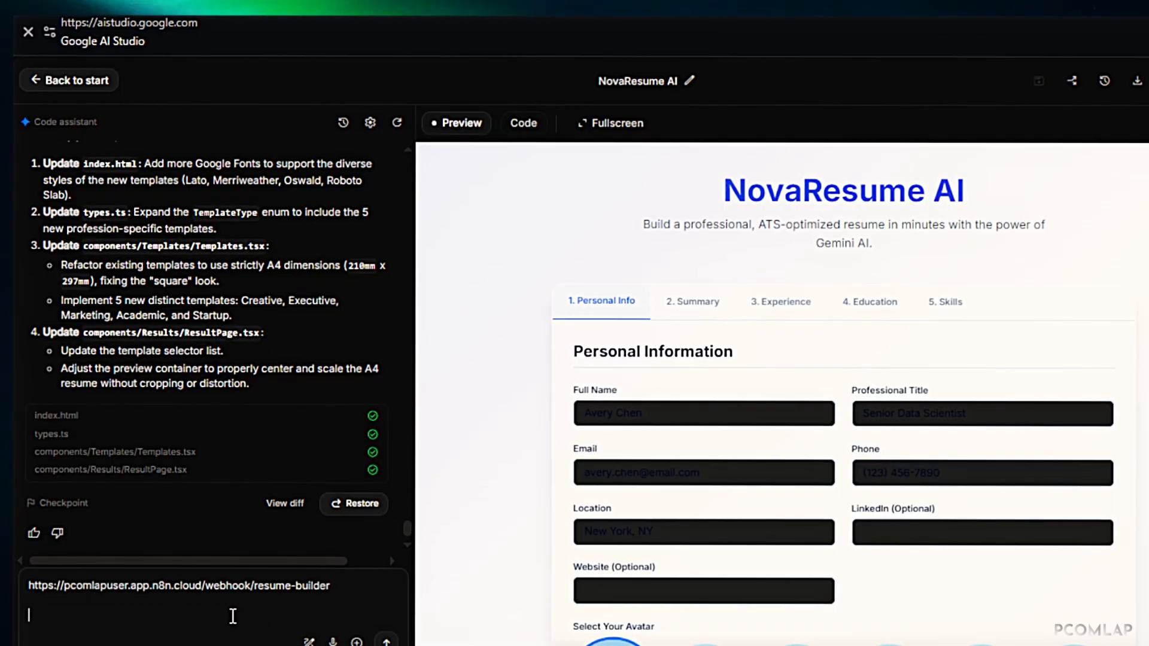
key("ctrl+v")
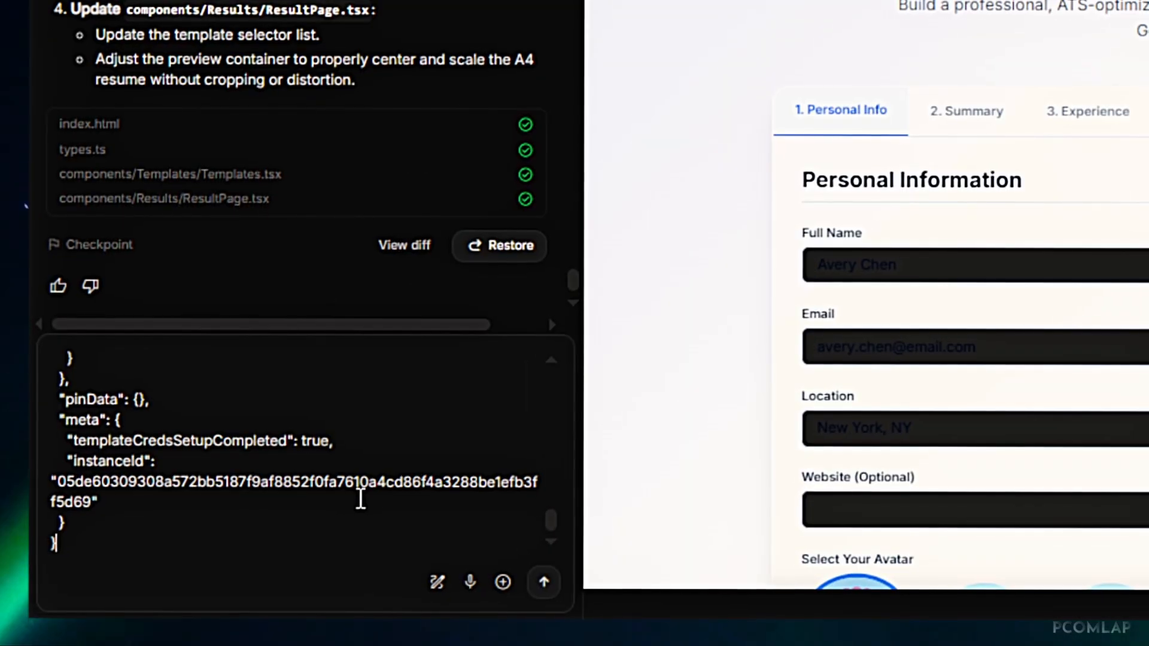
Below the pasted JSON, ask for an AI pre-prompt, JavaScript code that formats the output and JSON for the Respond to Webhook node, and send the prompt
key("shift+Return")
key("shift+Return")
type("I have provided Webhook and the whole n8n JSON code for all the nodes.")
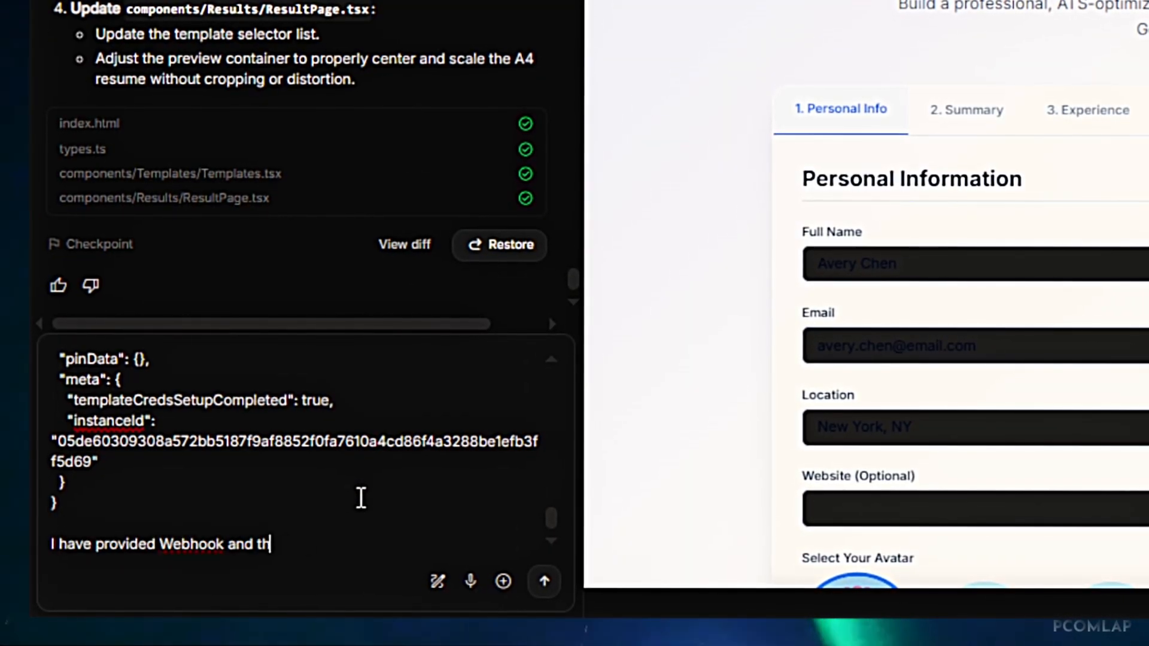
key("shift+Return")
type("Now you have to create Pre prompt for the AI so that whenever It gets input from the user-it can handle it well. Then Code for JS formates the code and prepare")
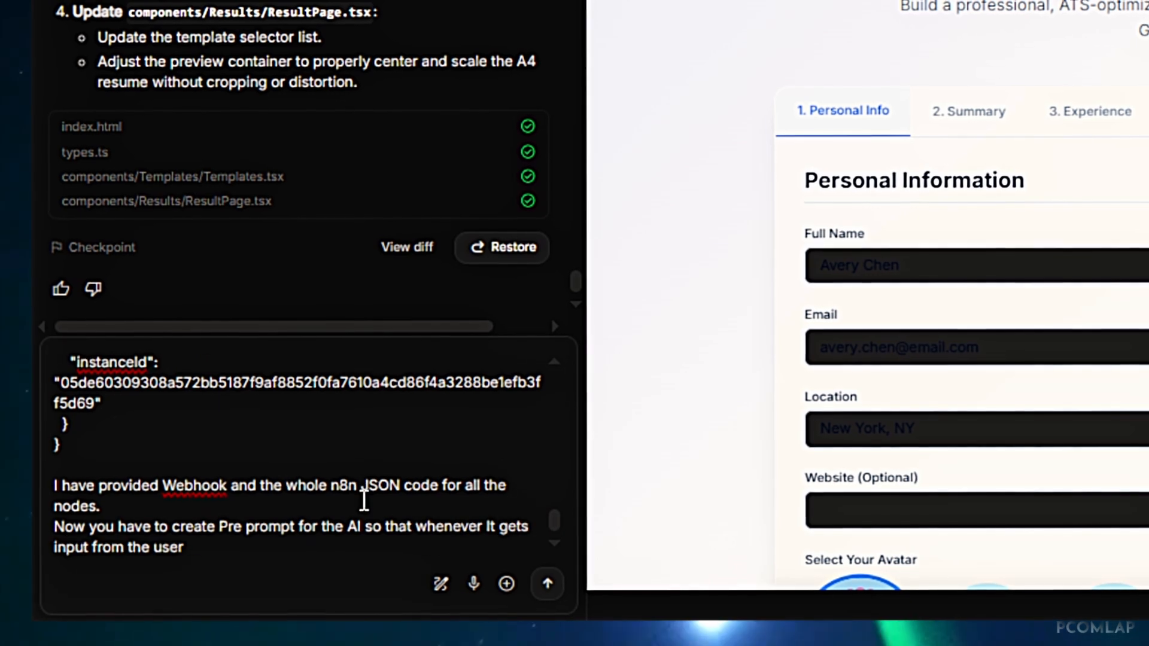
type(" for the output of the Responce node and in the end Code for the JSON in Responce in webhook node to get that message here and build resume with differ")
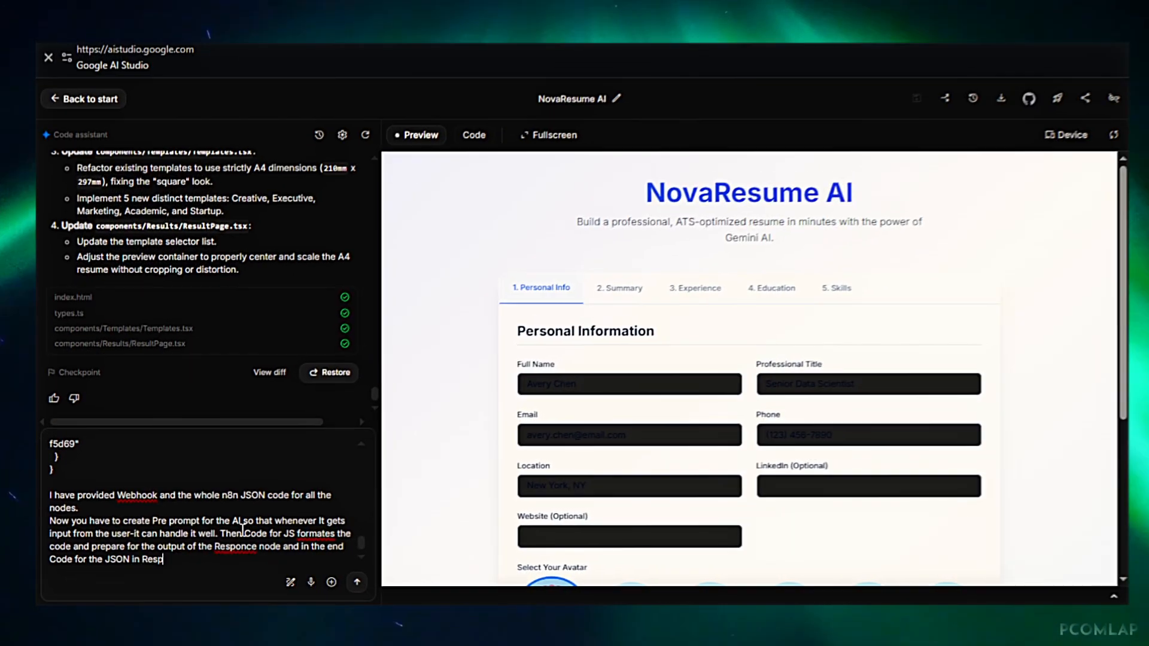
type("ent templates")
key("Return")
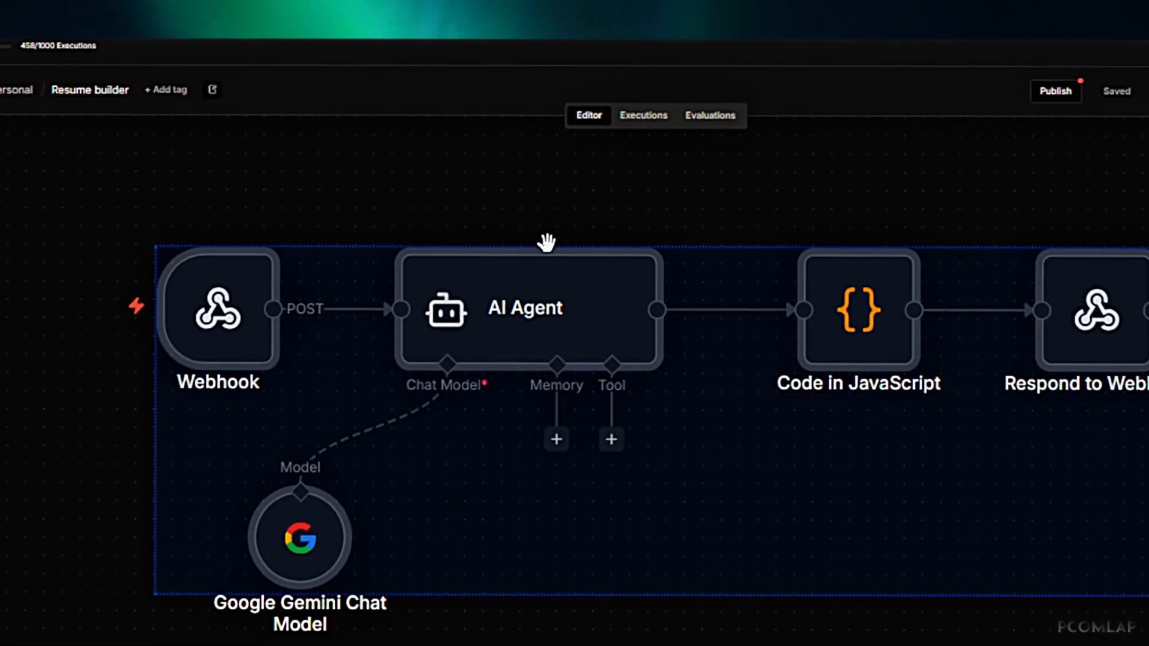
In n8n, set the AI Agent's prompt source to Define below and paste the generated resume-writer prompt as its user message
left_click(607, 586)
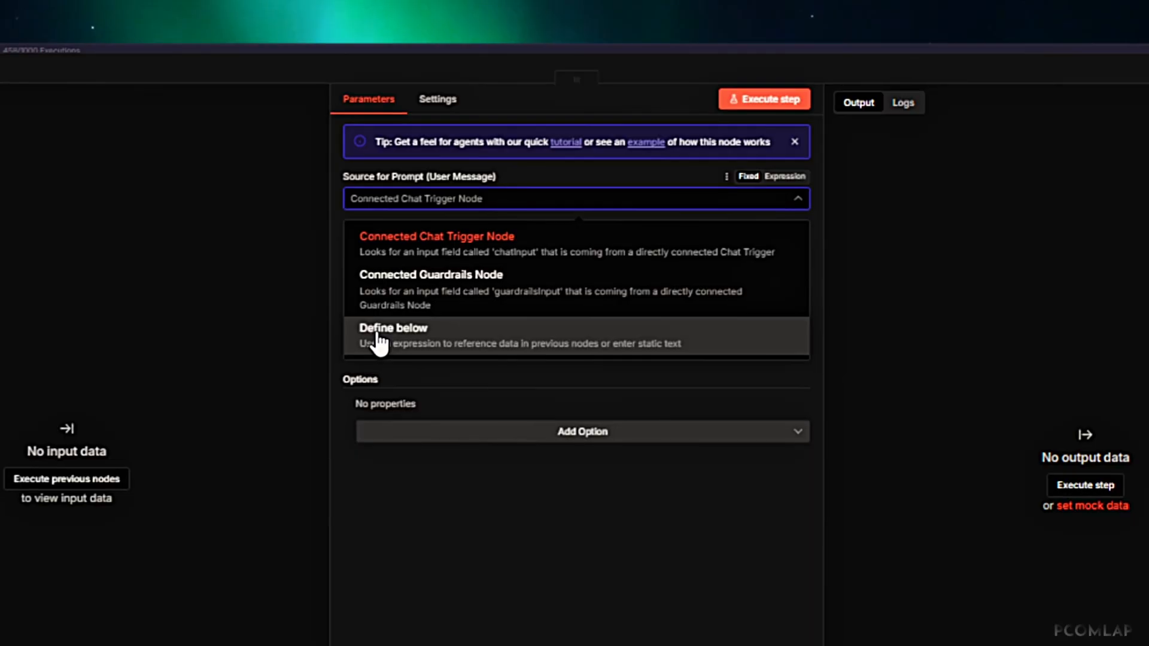
left_click(377, 338)
left_click(429, 260)
key("ctrl+v")
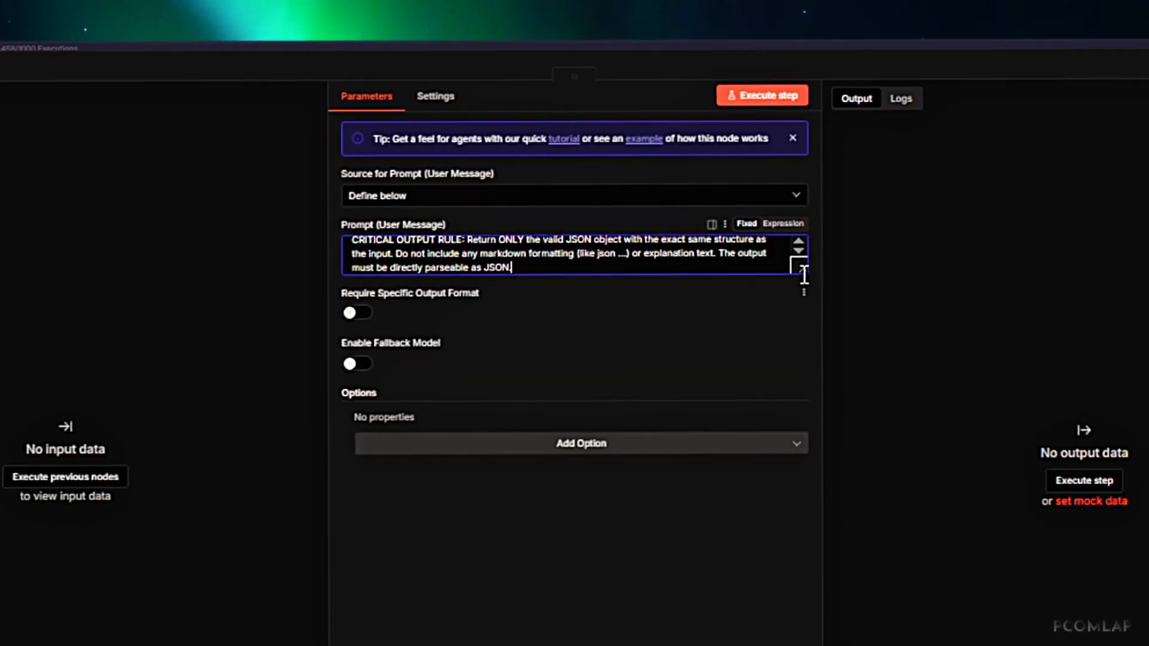
left_click_drag(804, 272, 805, 580)
key("ctrl+plus")
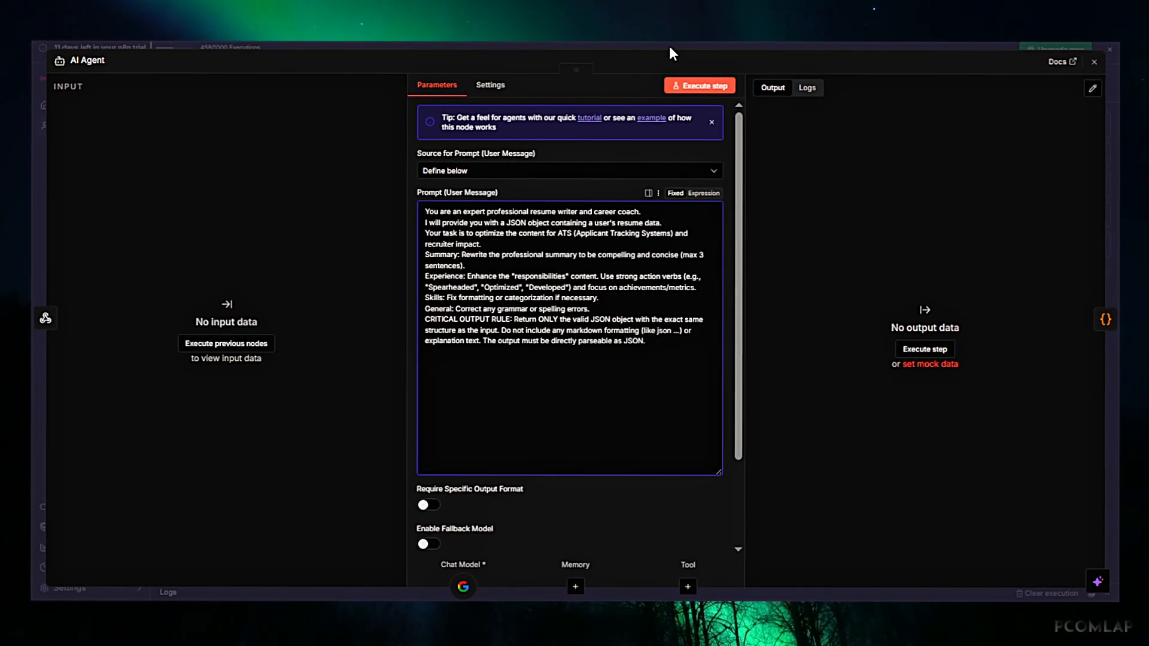
key("Escape")
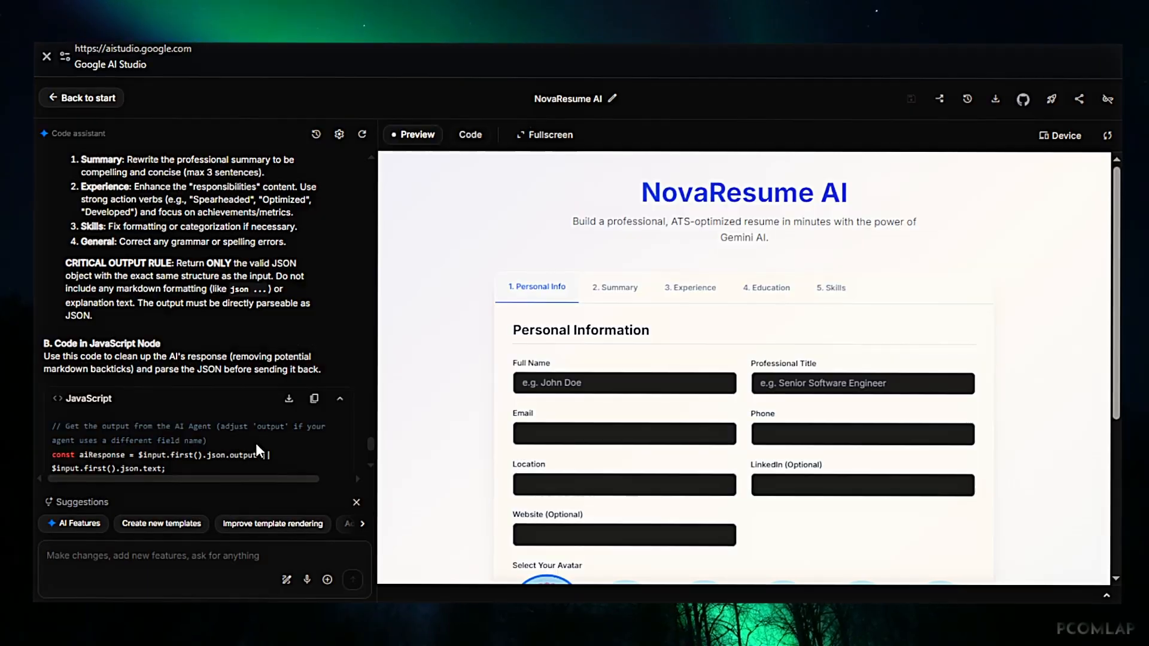
Copy the JavaScript cleanup code from the AI Studio answer and replace the default code in n8n's Code in JavaScript node with it
scroll(256, 443, "down", 5)
left_click(320, 233)
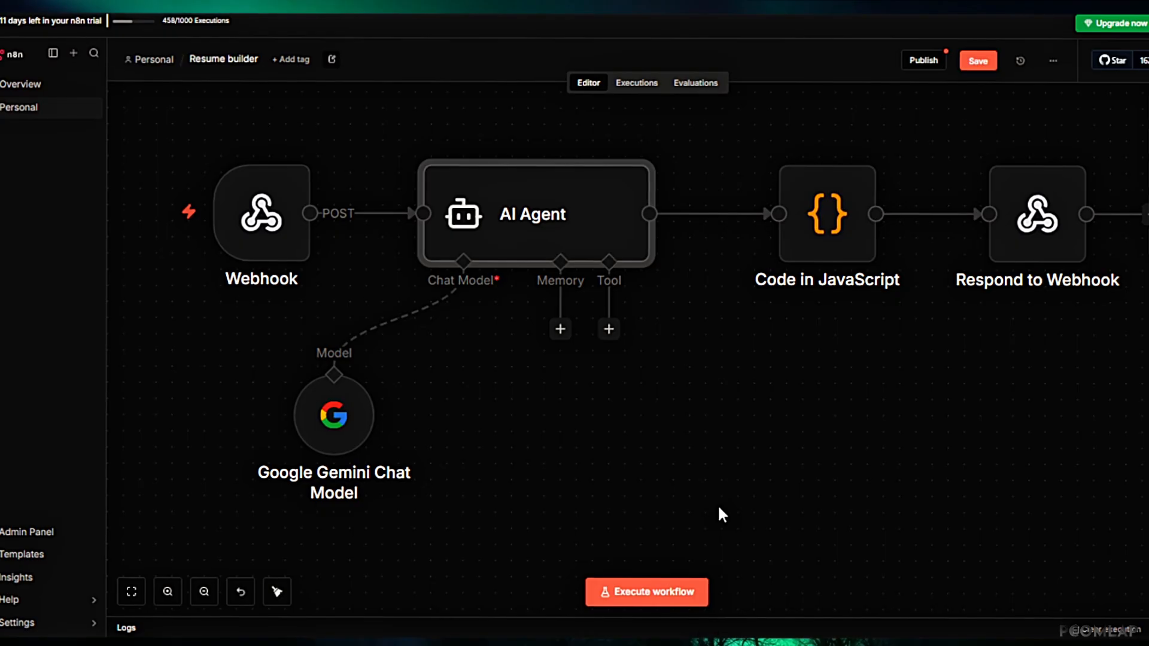
double_click(825, 221)
left_click(680, 259)
key("ctrl+a")
right_click(687, 278)
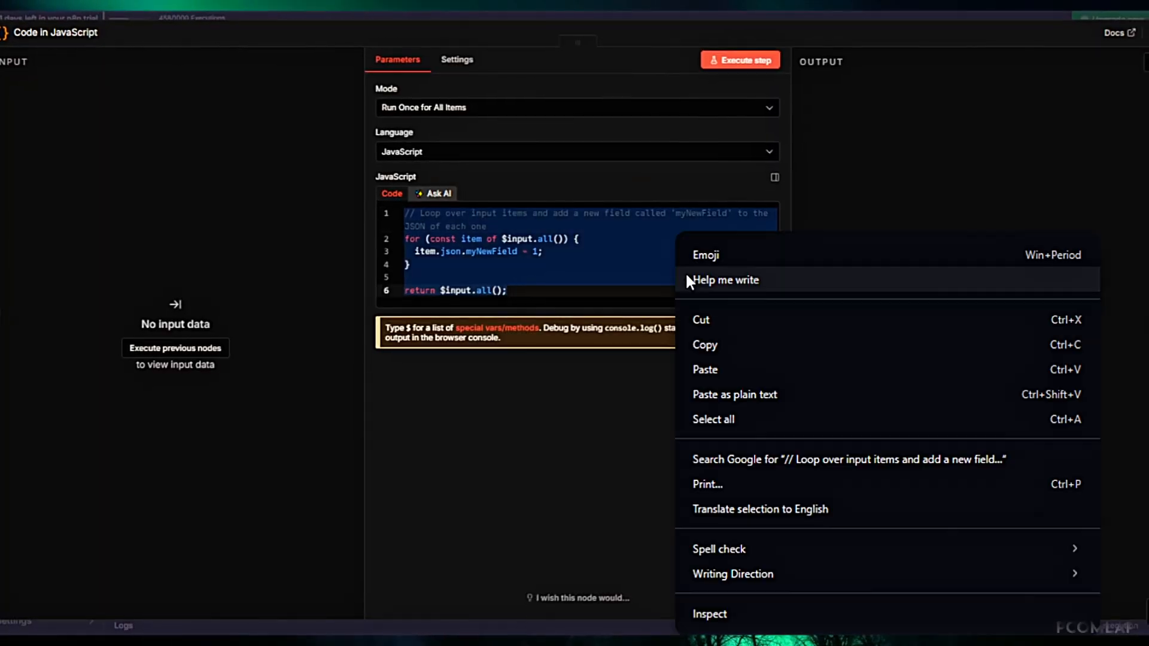
left_click(706, 369)
left_click(849, 2)
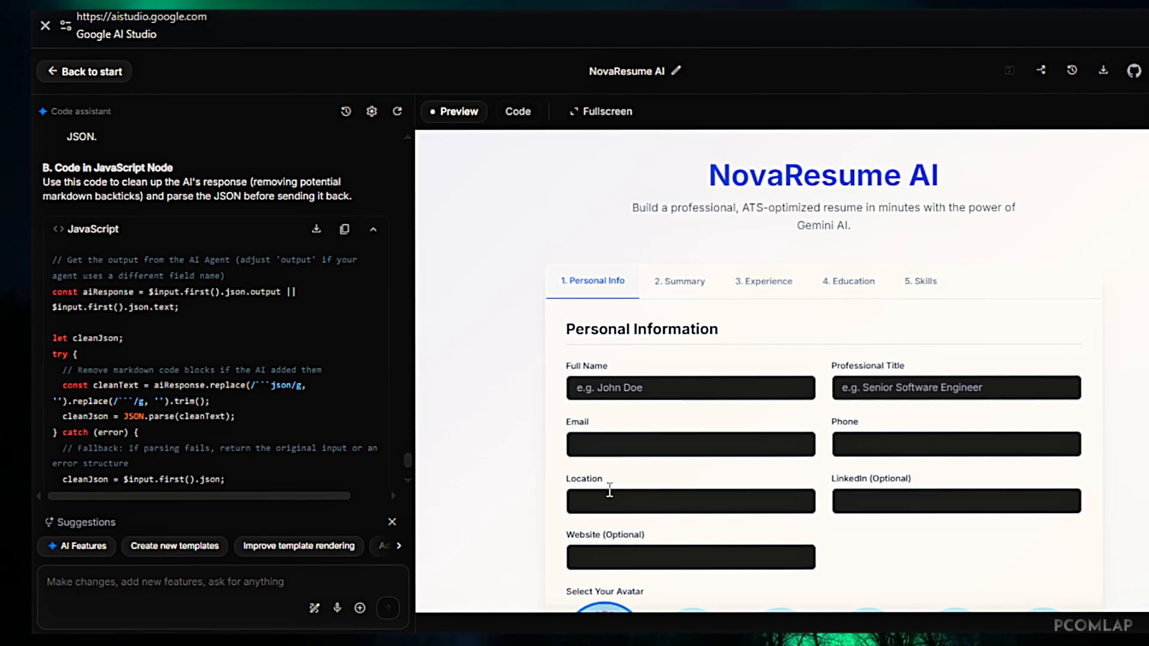
Copy {{ $json }} from the AI Studio answer and replace the Respond to Webhook node's response body with it
scroll(263, 435, "down", 5)
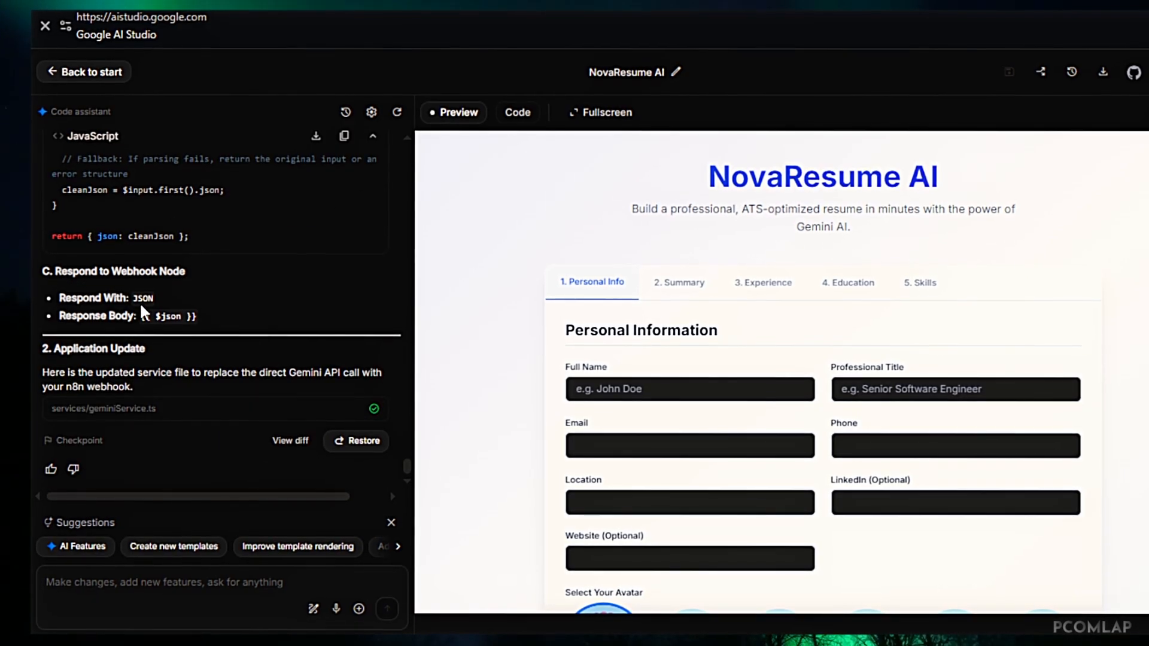
left_click_drag(141, 315, 225, 331)
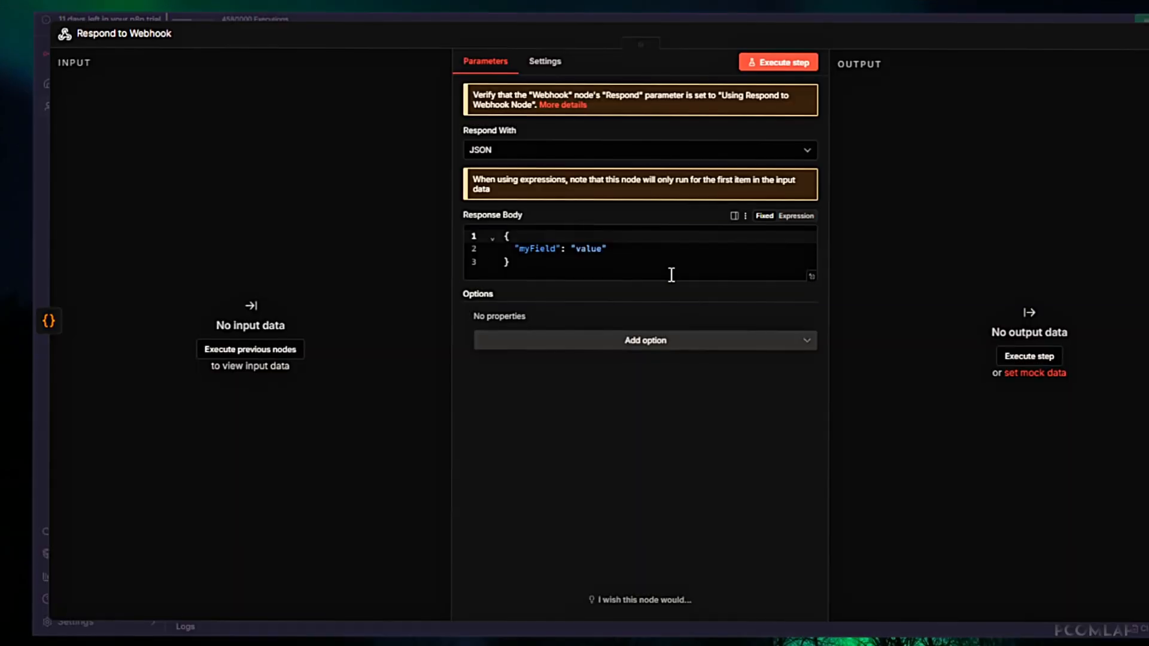
key("ctrl+a")
right_click(526, 234)
left_click(555, 369)
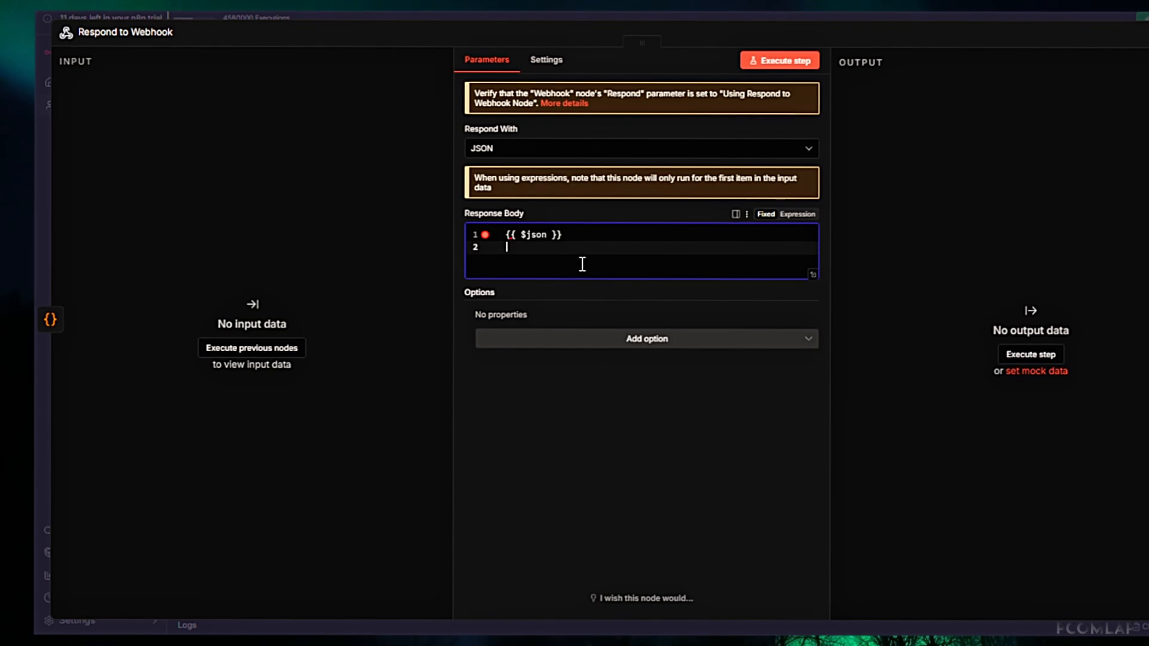
key("Escape")
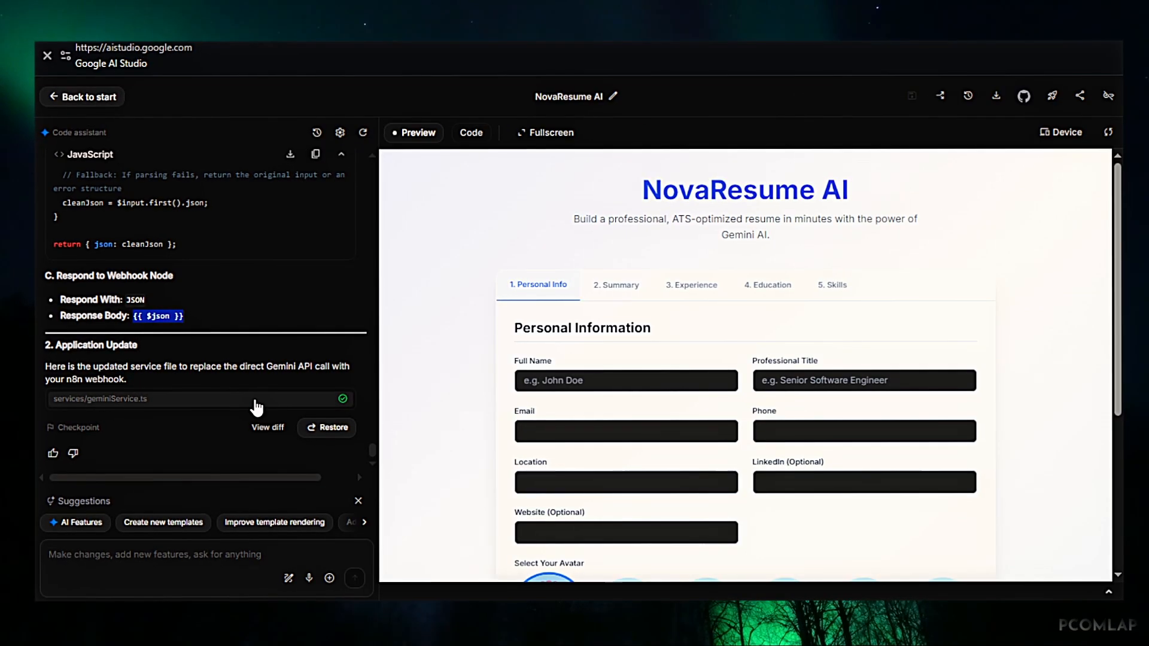
left_click(256, 399)
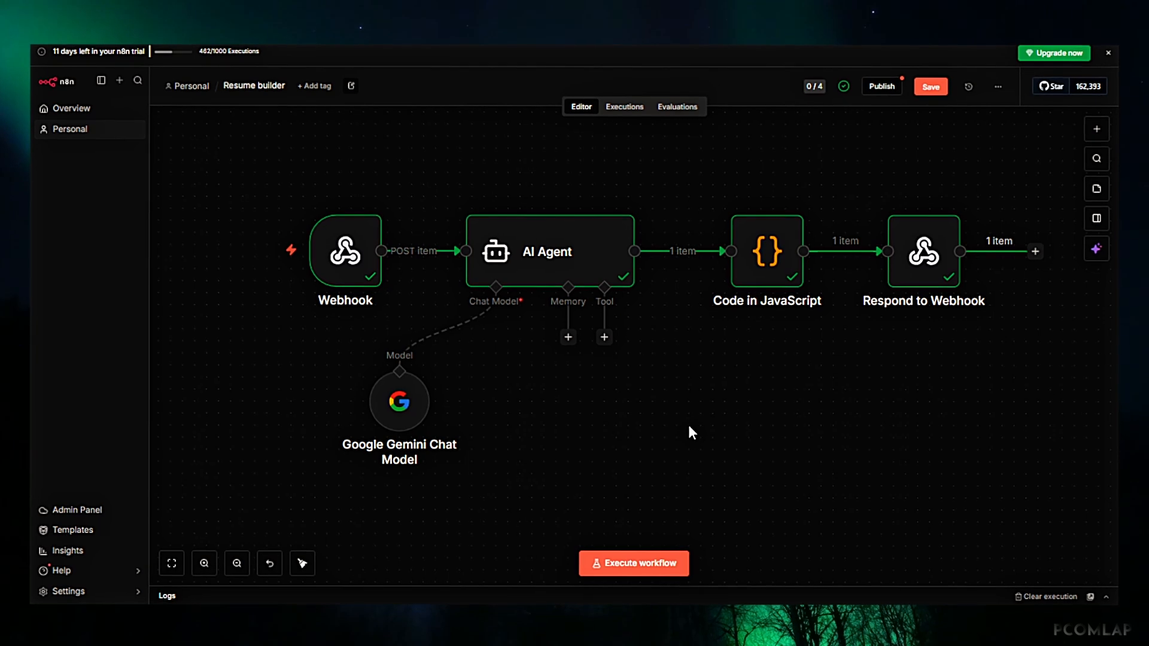
mouse_move(423, 419)
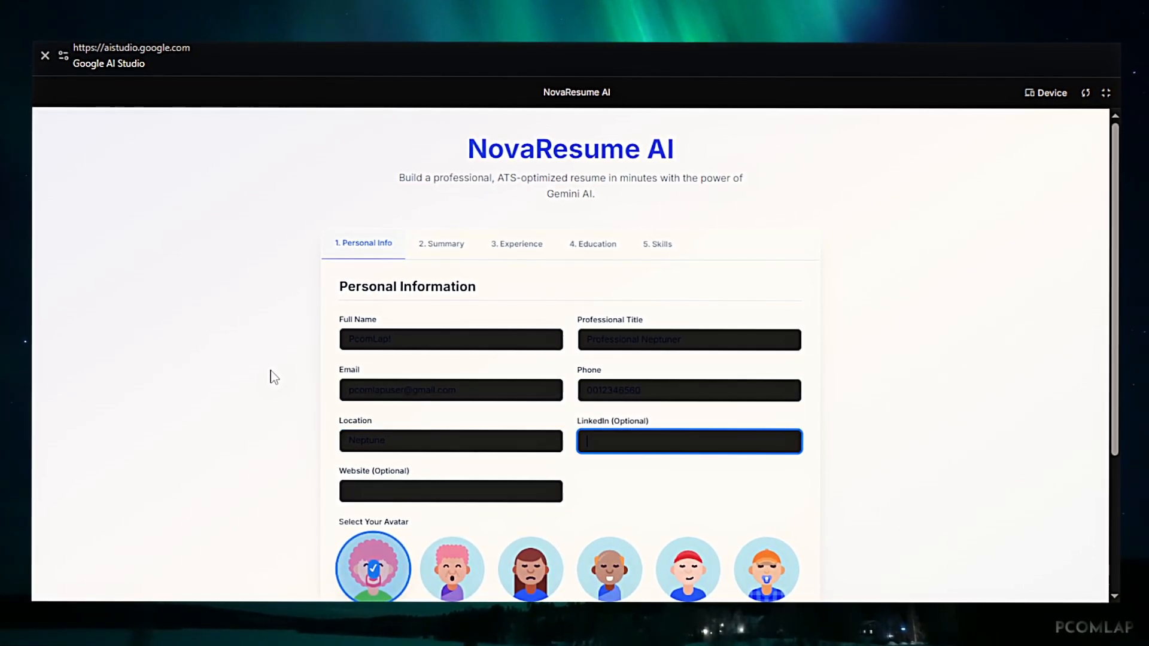
Paste the professional summary into the NovaResume AI form and add a position under Work Experience
scroll(274, 377, "down", 4)
left_click(753, 550)
key("ctrl+v")
left_click(765, 537)
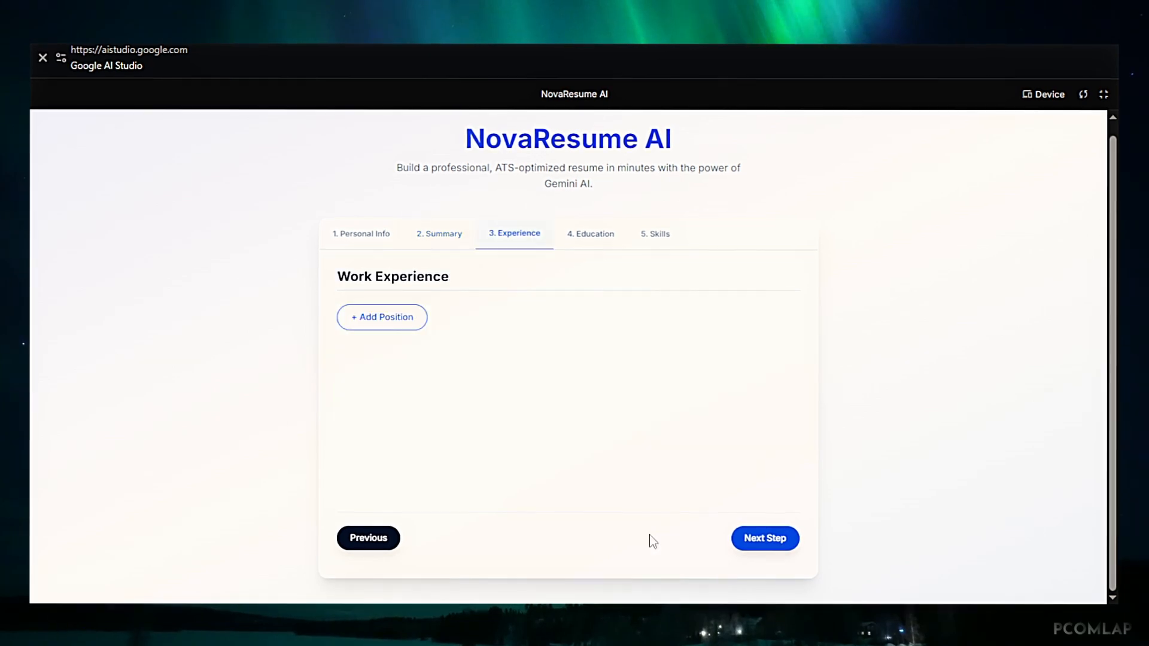
left_click(383, 315)
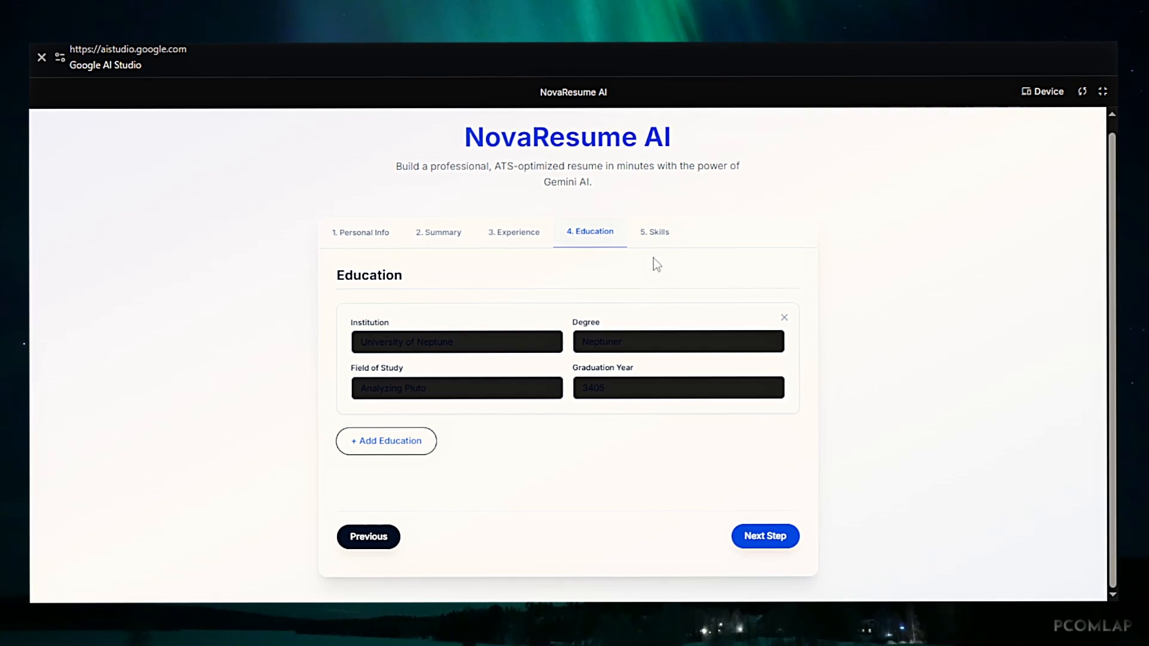
Enter technical skills Pluto, Neptune, Moon, soft skills Analyzing, Bisciting, Bingng and languages NA, na, Na, nA, and generate the resume
left_click(517, 332)
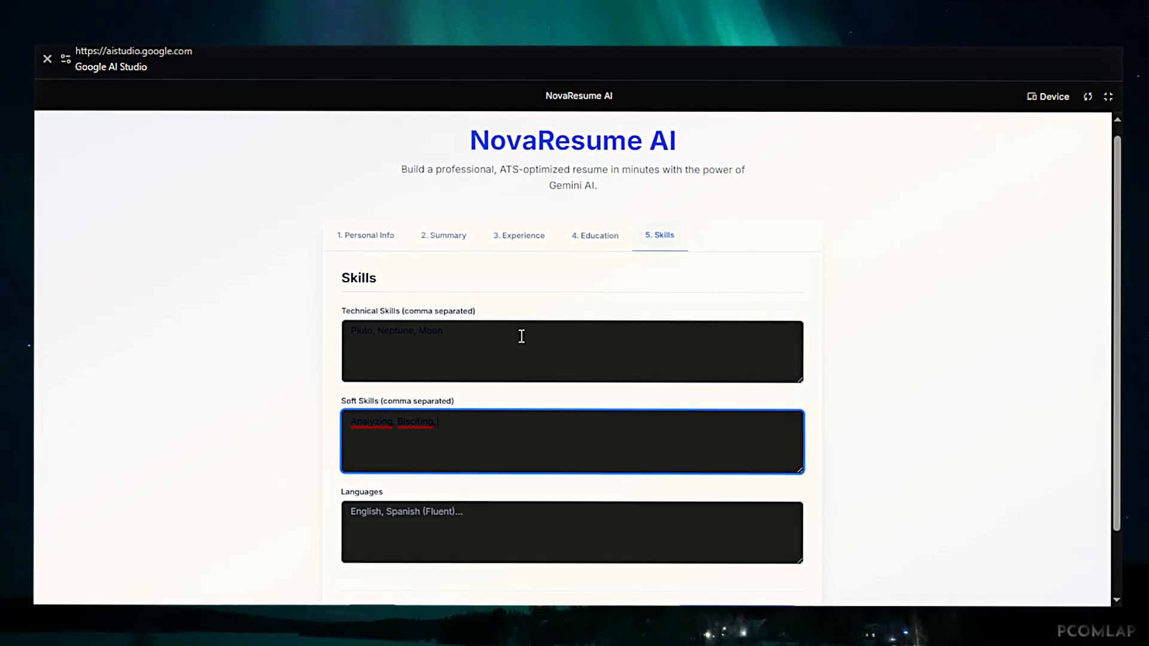
left_click(498, 506)
scroll(498, 506, "down", 2)
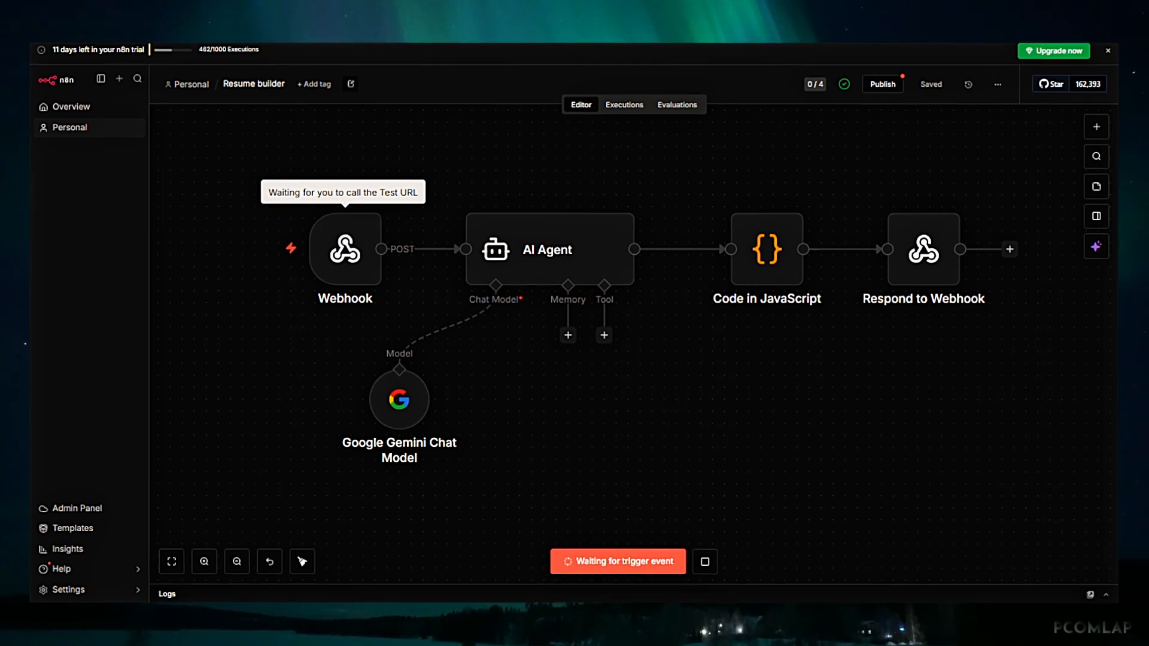
left_click(695, 547)
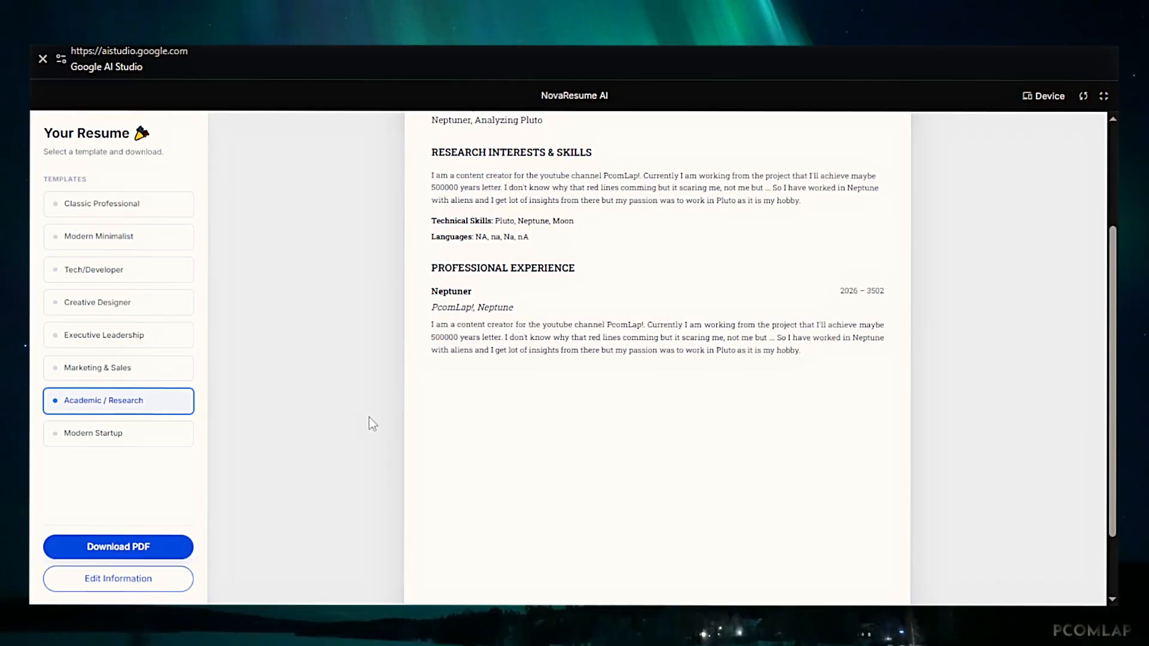
Review the generated resume in the Academic / Research template and compare it with others such as Modern Startup, Executive Leadership and Modern Minimalist
scroll(885, 200, "up", 3)
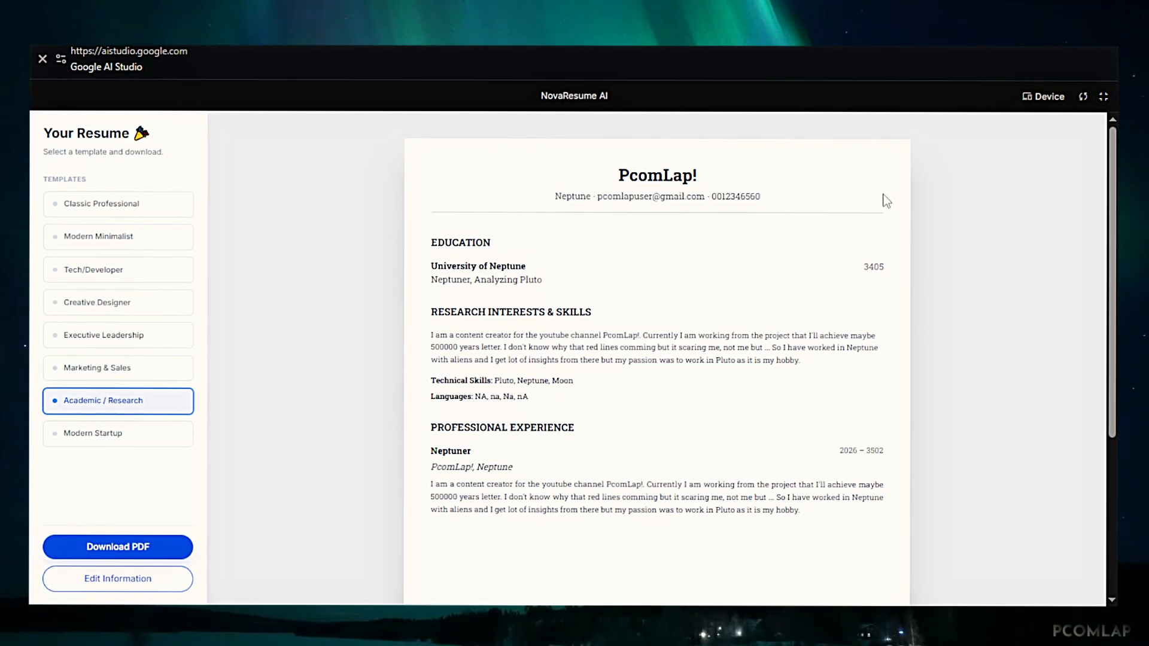
scroll(615, 405, "down", 4)
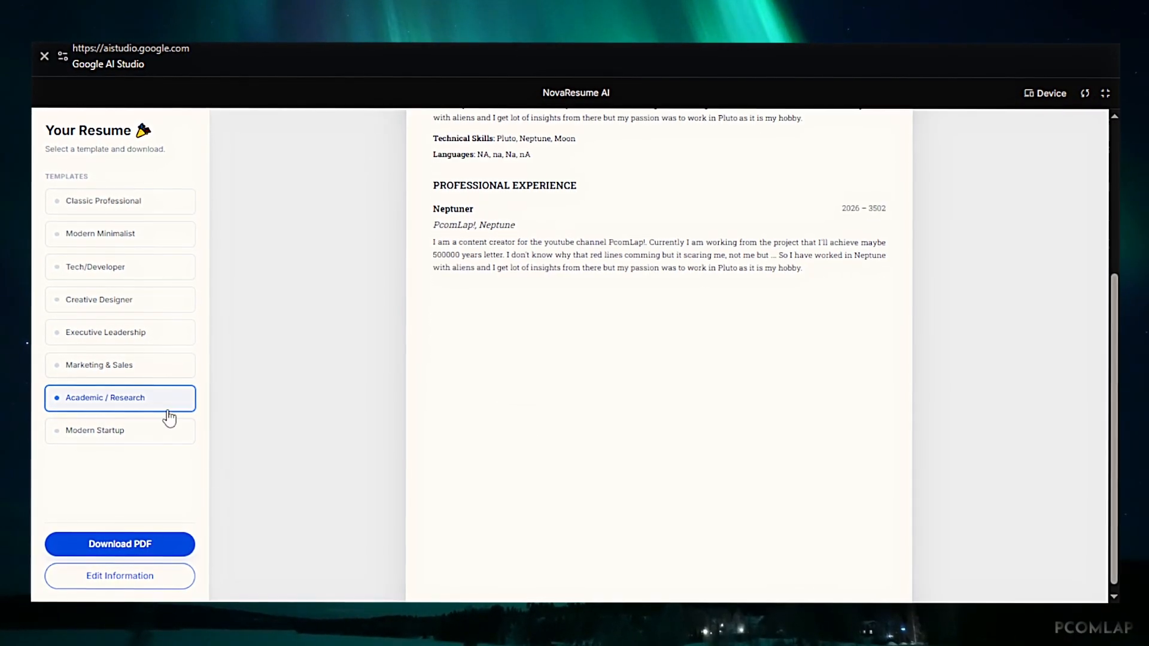
left_click(165, 429)
scroll(429, 343, "up", 4)
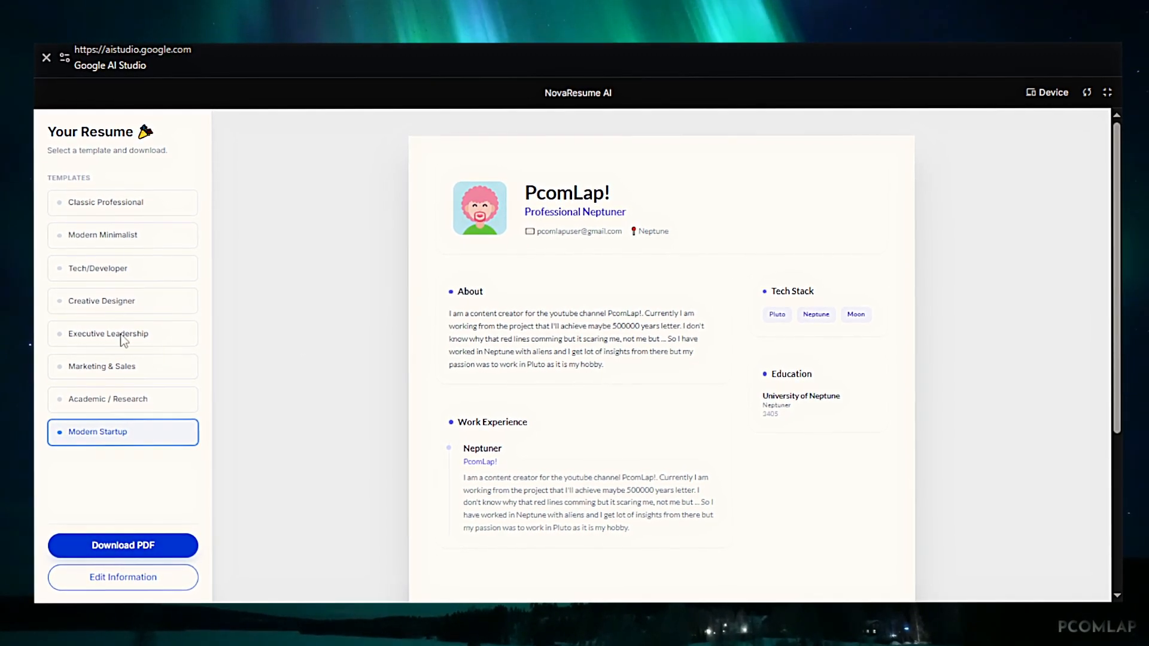
left_click(127, 271)
left_click(146, 303)
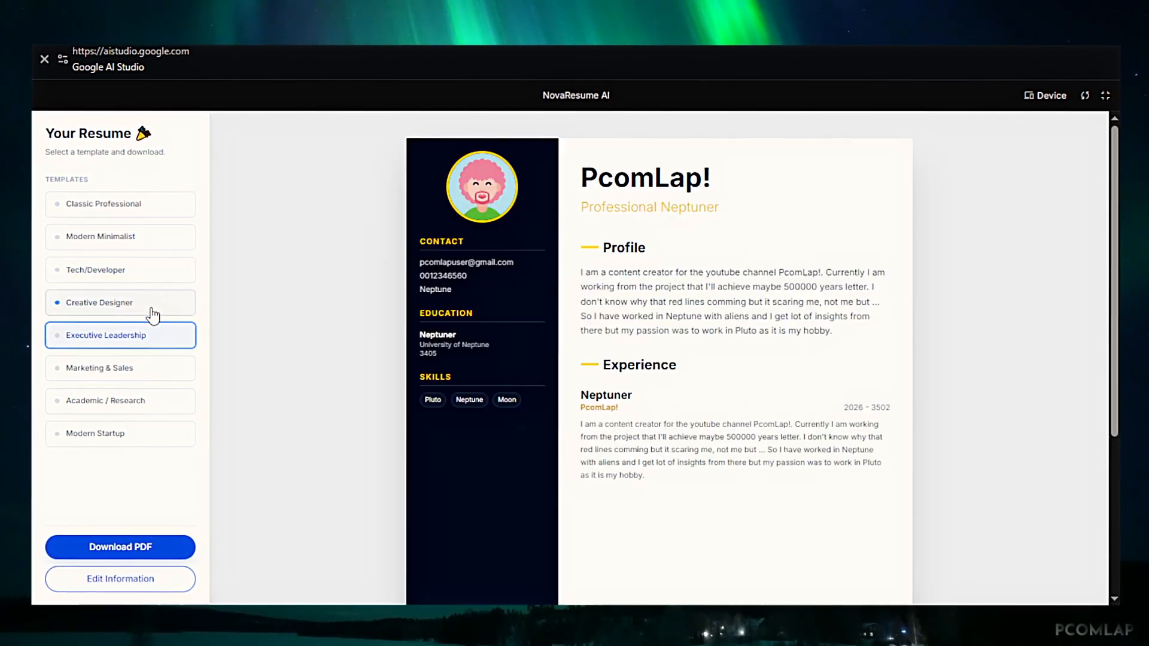
left_click(149, 203)
left_click(148, 236)
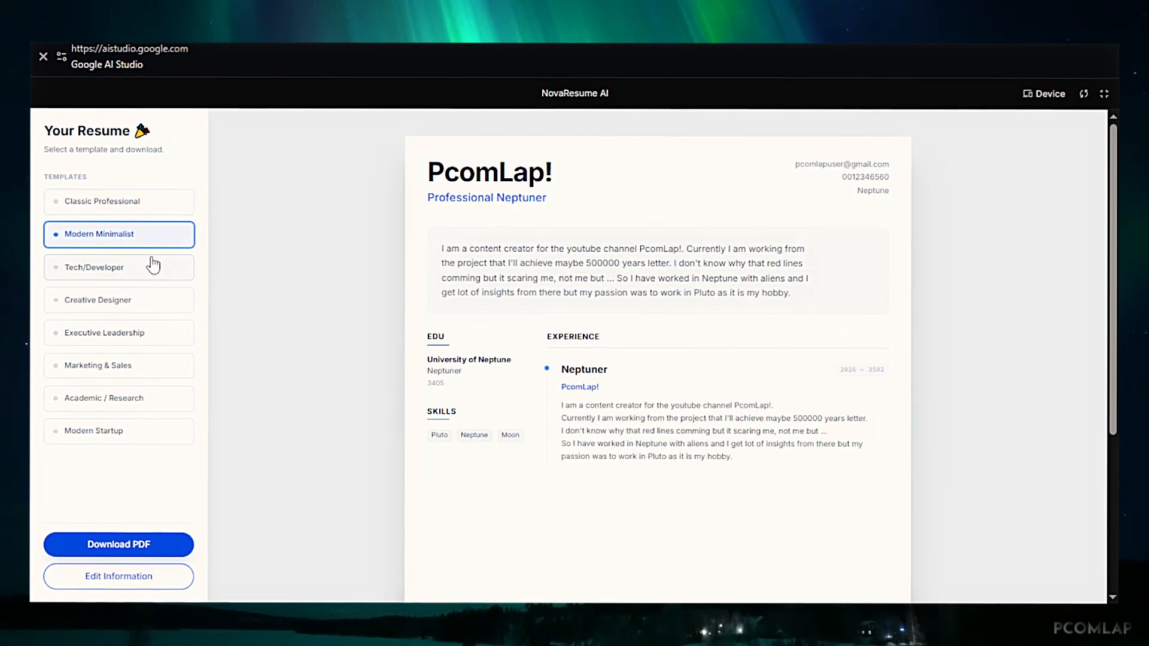
Download the resume in the Tech/Developer template as a PDF and review the downloaded file in full screen
left_click(148, 269)
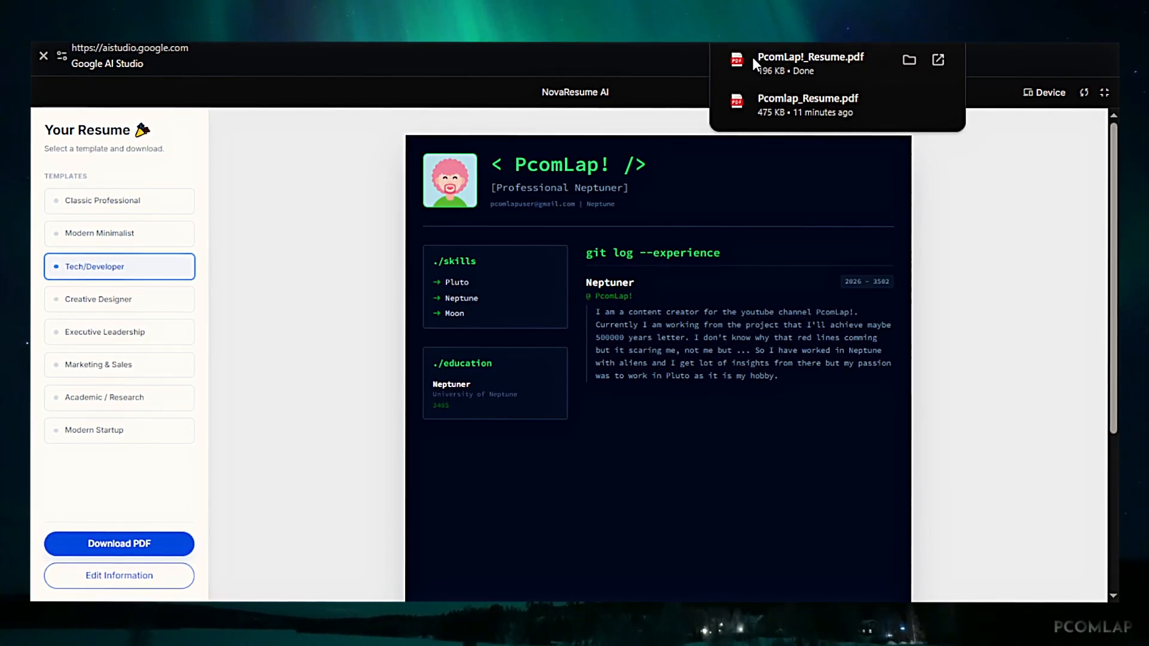
left_click(778, 60)
key("F11")
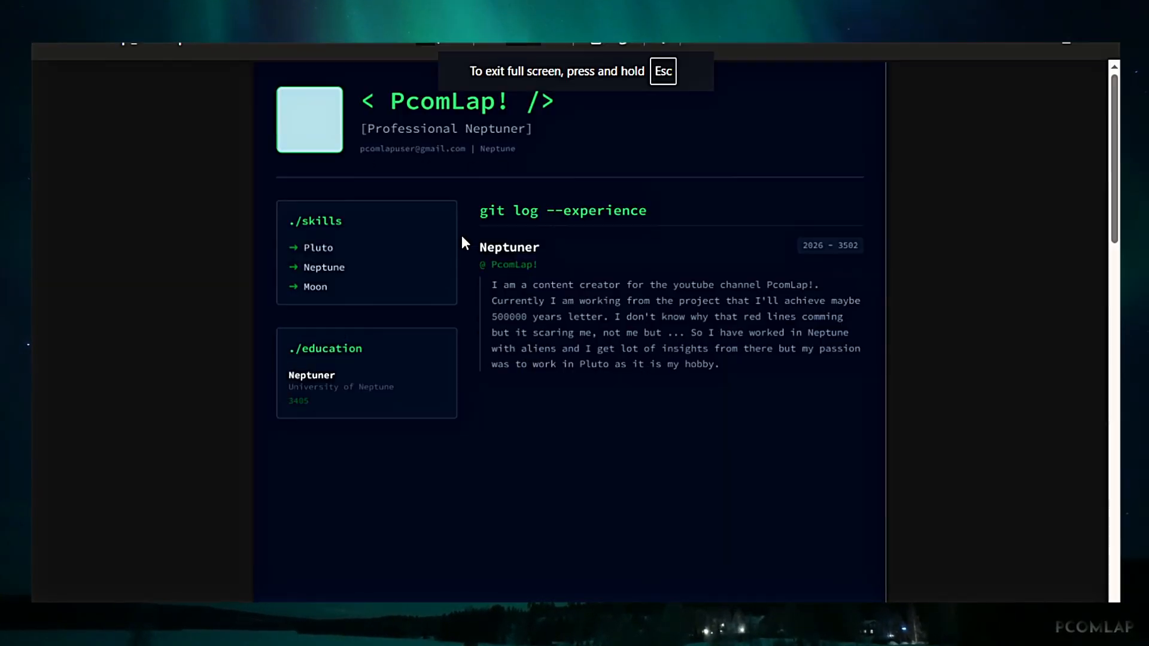
scroll(462, 246, "down", 5)
scroll(458, 254, "up", 3)
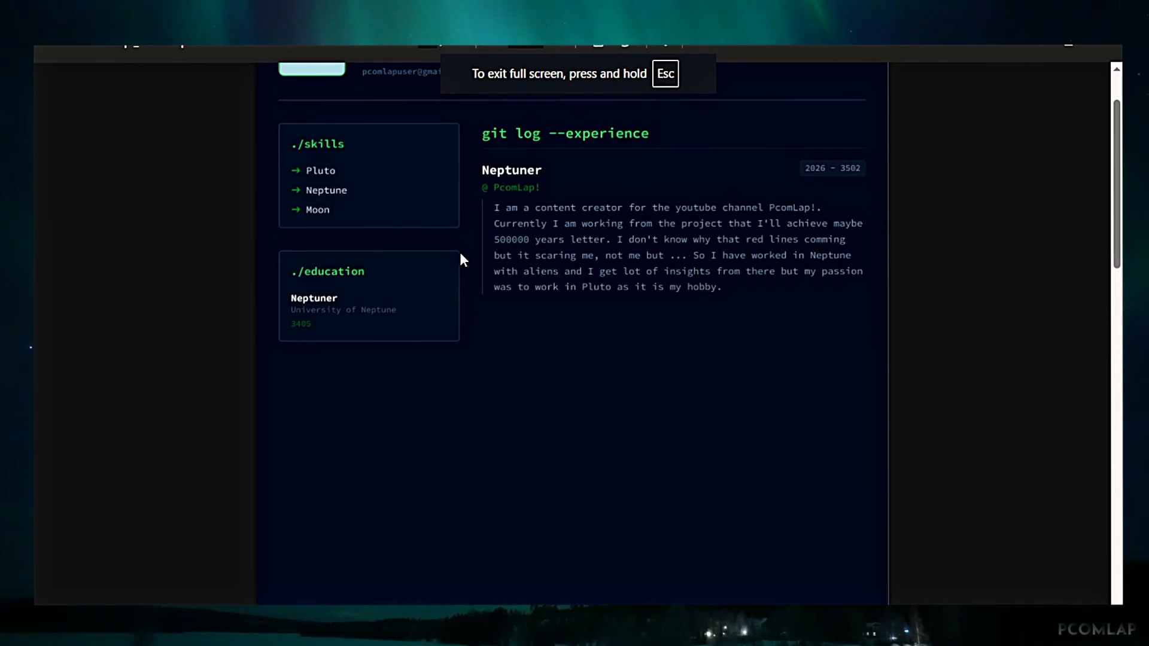
key("ctrl+w")
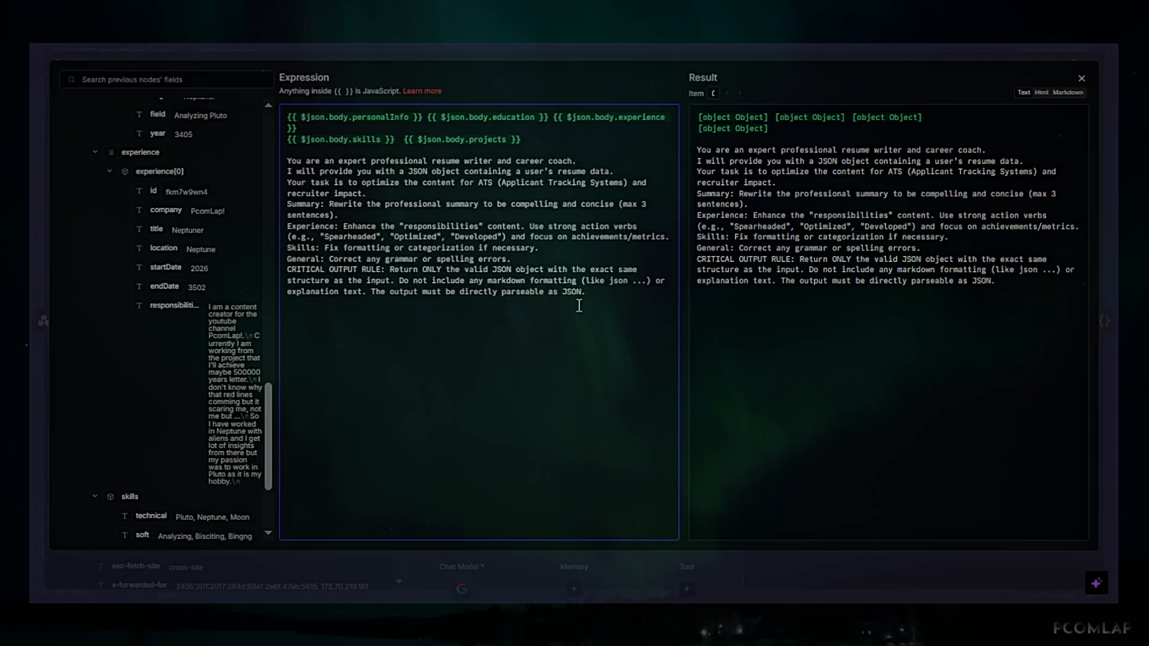
Add prompt line "Addition: You can add more things here after analyzing all the given fields to make more professional and full page Resume." and execute the step
left_click(532, 259)
key("Return")
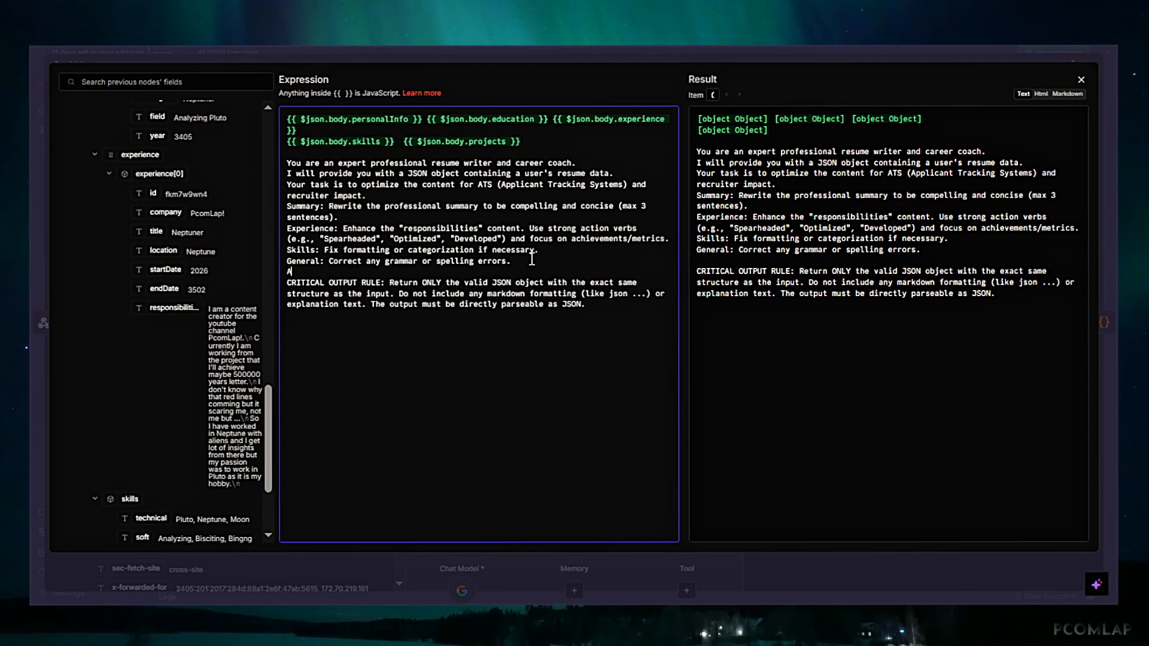
type("Addition: You can add more things a")
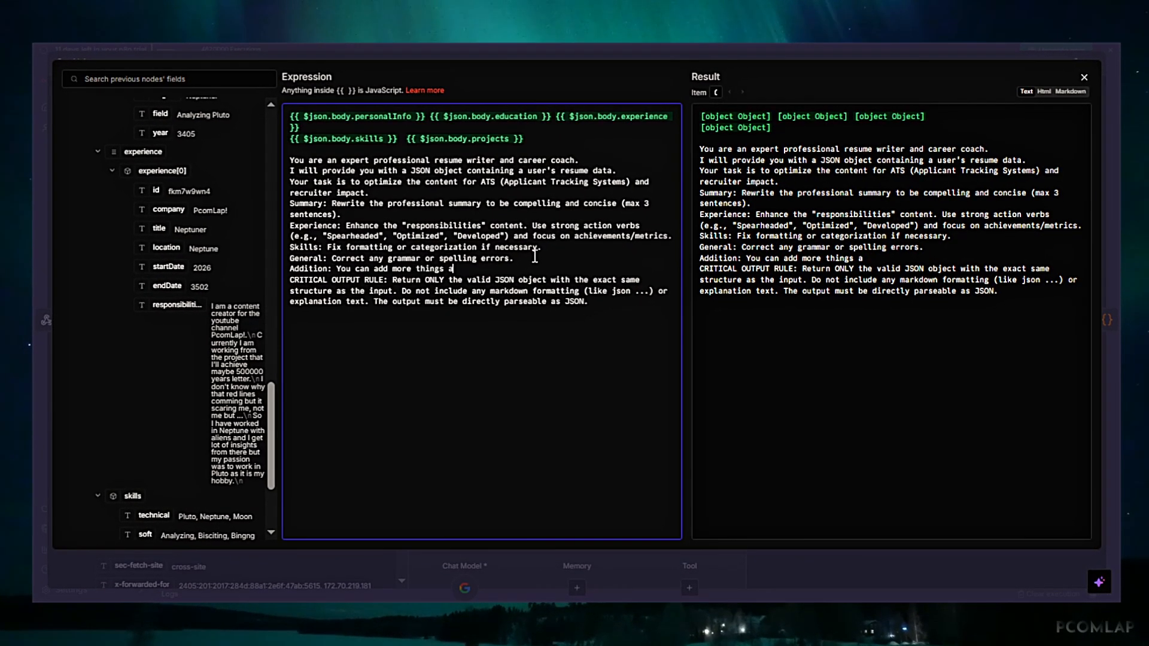
key("BackSpace")
type("here after analyzing d")
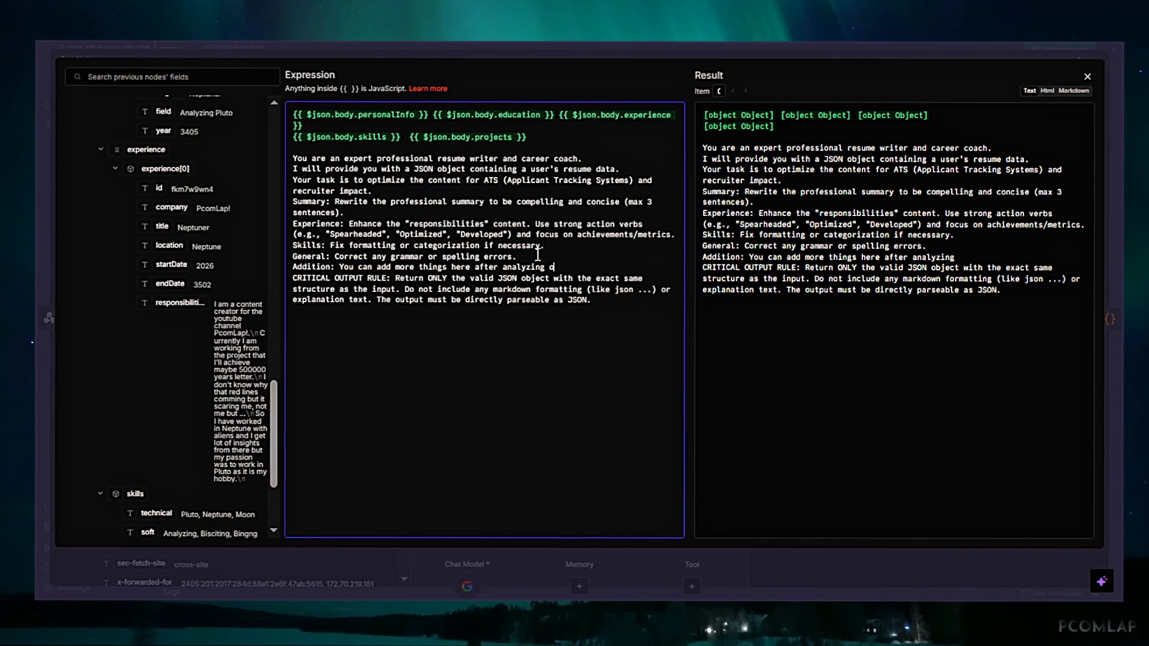
type("ll the given fields to make")
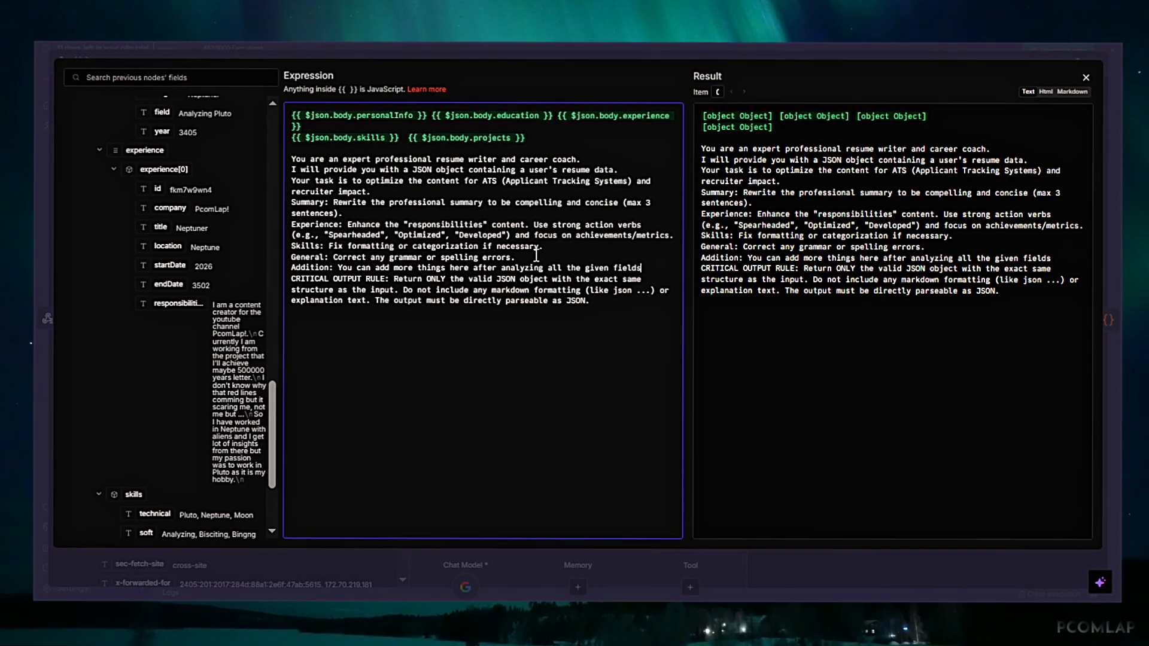
type(" more professional ")
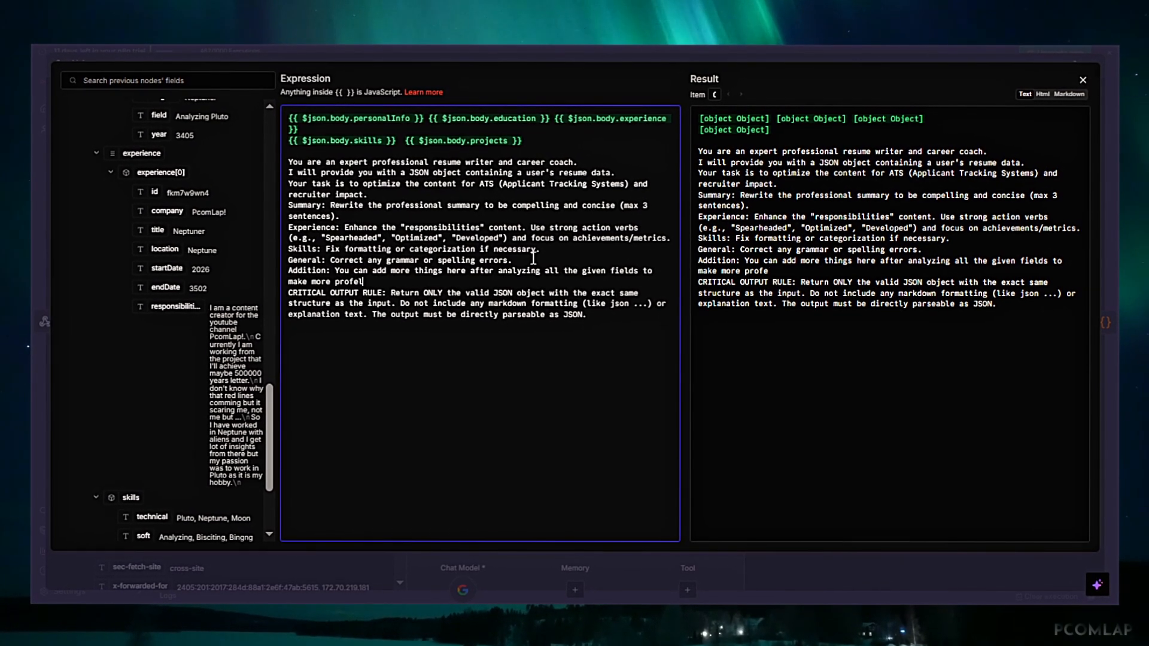
type("and")
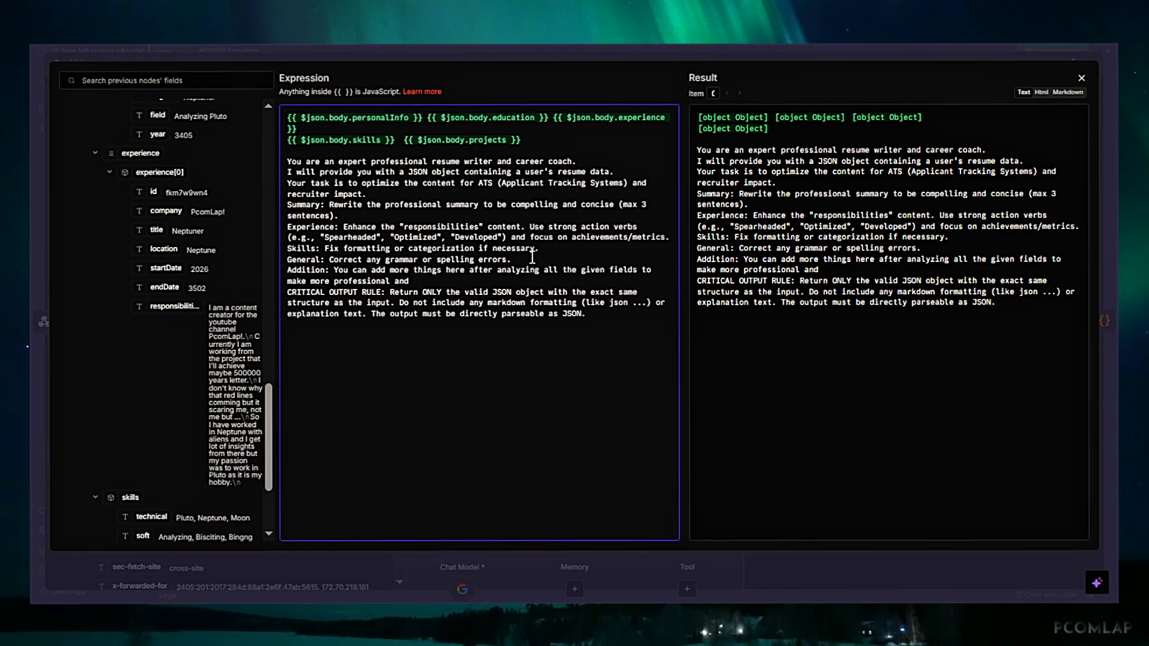
type(" full page P")
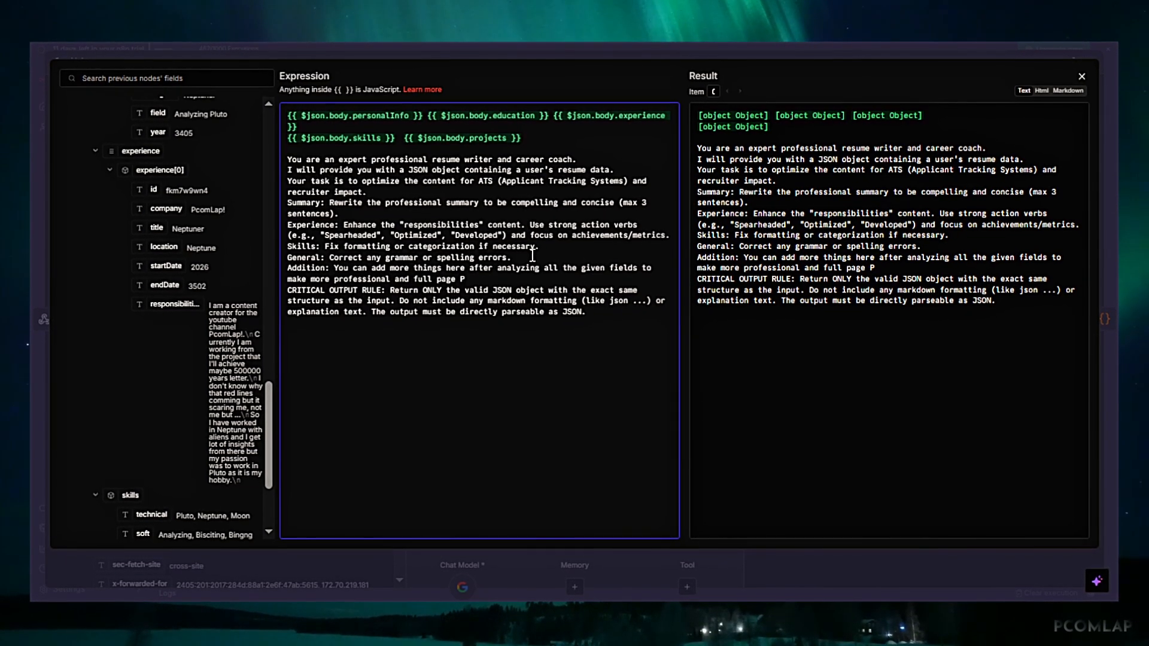
type("esume.")
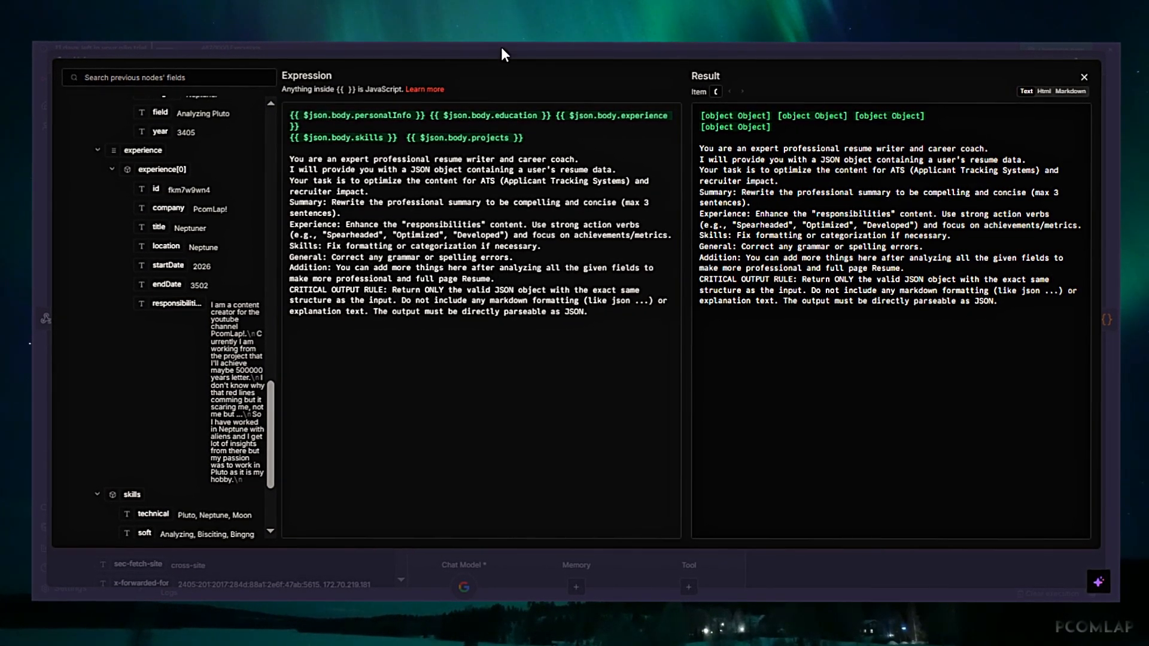
left_click(501, 53)
left_click(701, 87)
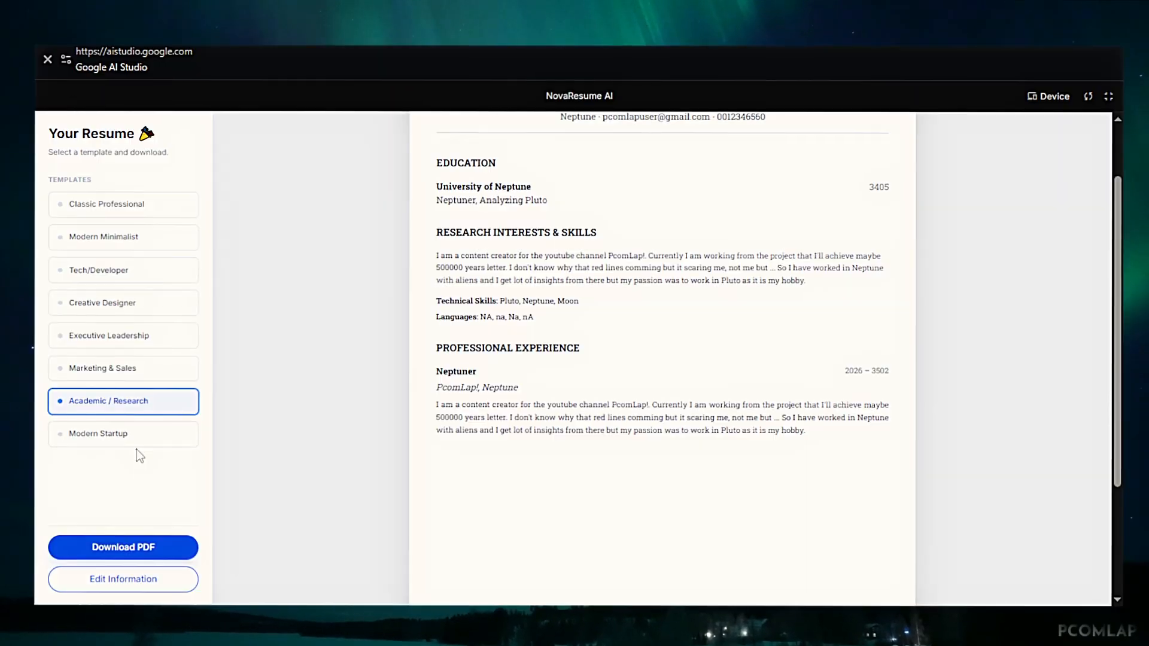
Examine the text of the generated resume in the Academic / Research template, including the professional experience section
scroll(505, 361, "up", 1)
left_click_drag(436, 448, 808, 509)
left_click(658, 539)
scroll(425, 479, "down", 1)
scroll(429, 482, "up", 2)
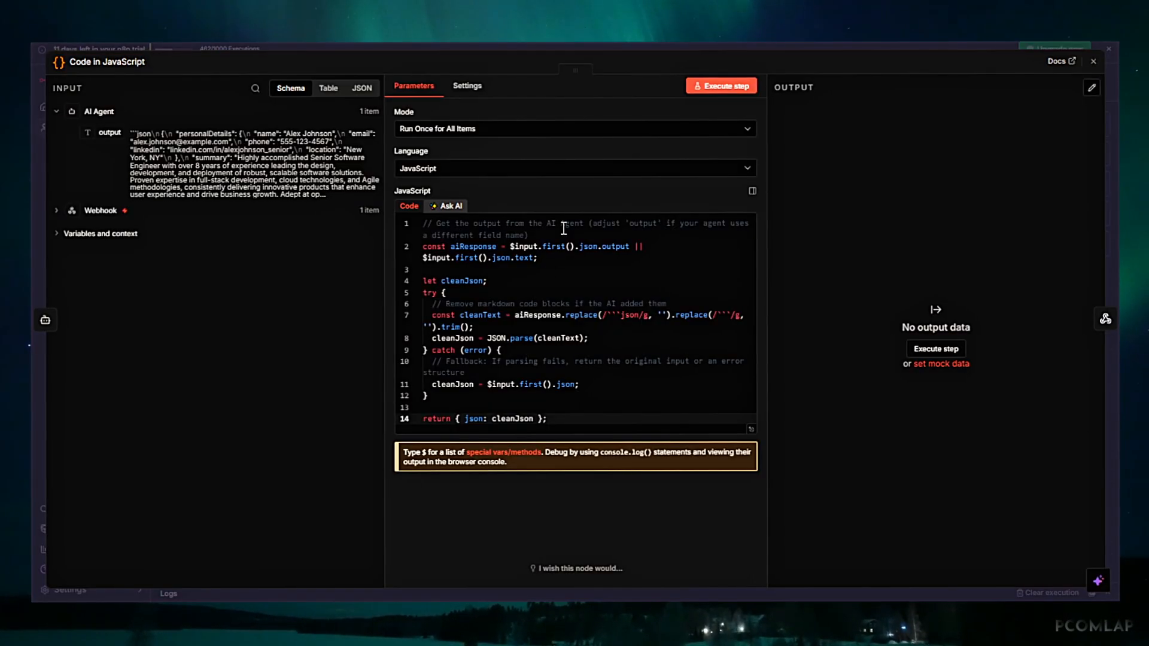
Execute the Code in JavaScript node on the AI Agent's output in the n8n workflow
left_click(706, 84)
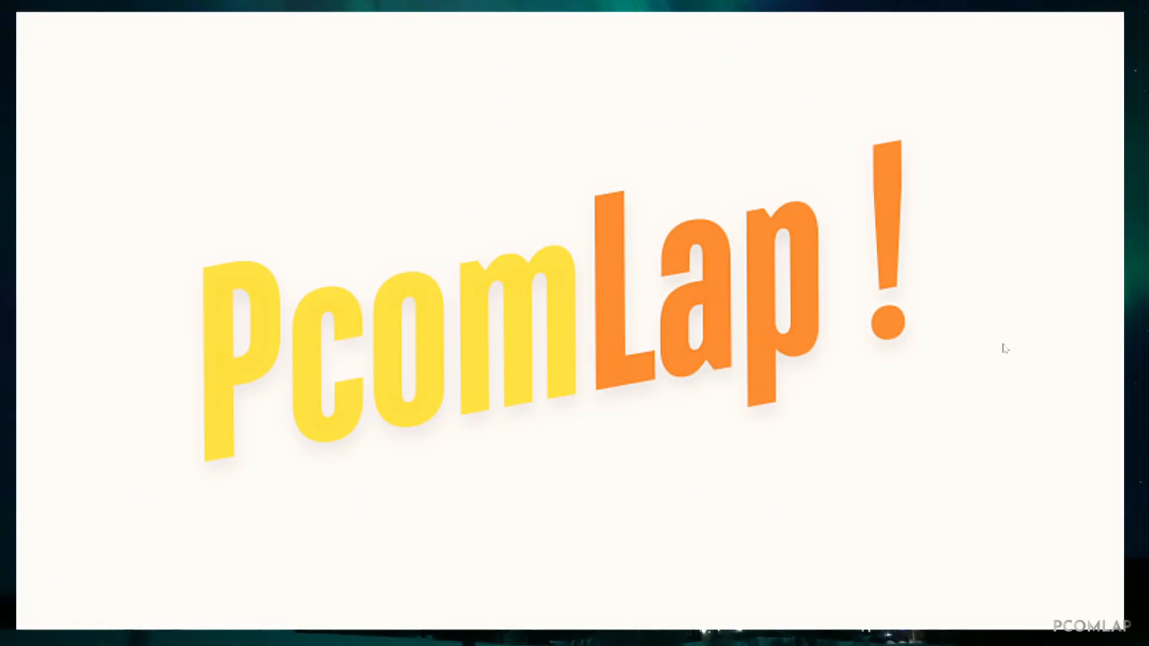